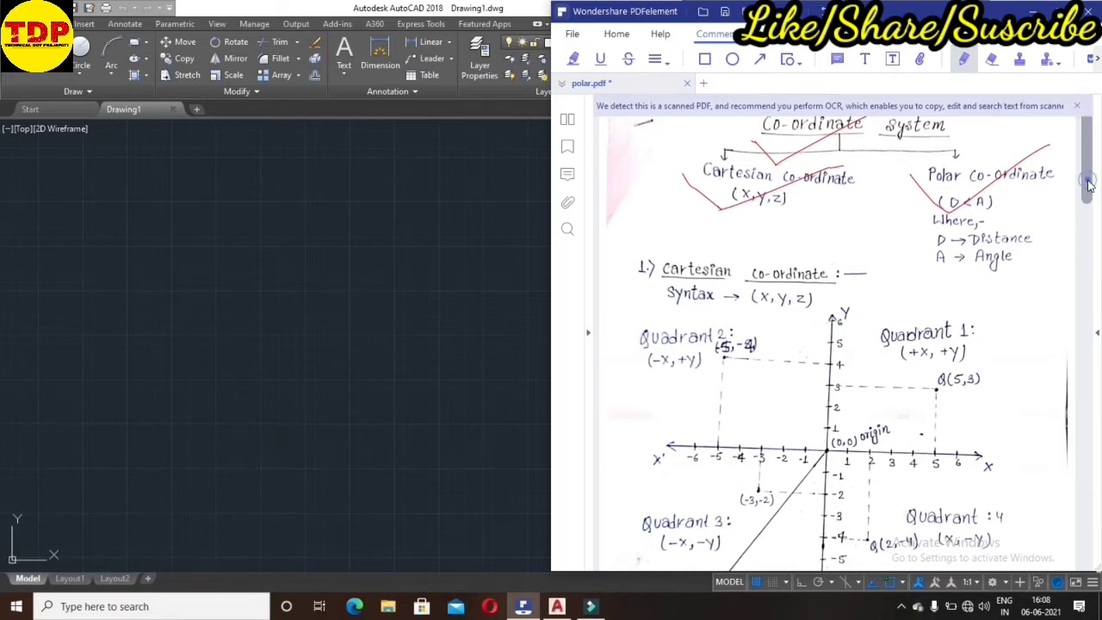
Scroll to the Cartesian graph and draw red ticks at the Y axis top and Quadrants 1–4
left_click_drag(1087, 184, 1087, 204)
left_click_drag(1087, 206, 1087, 209)
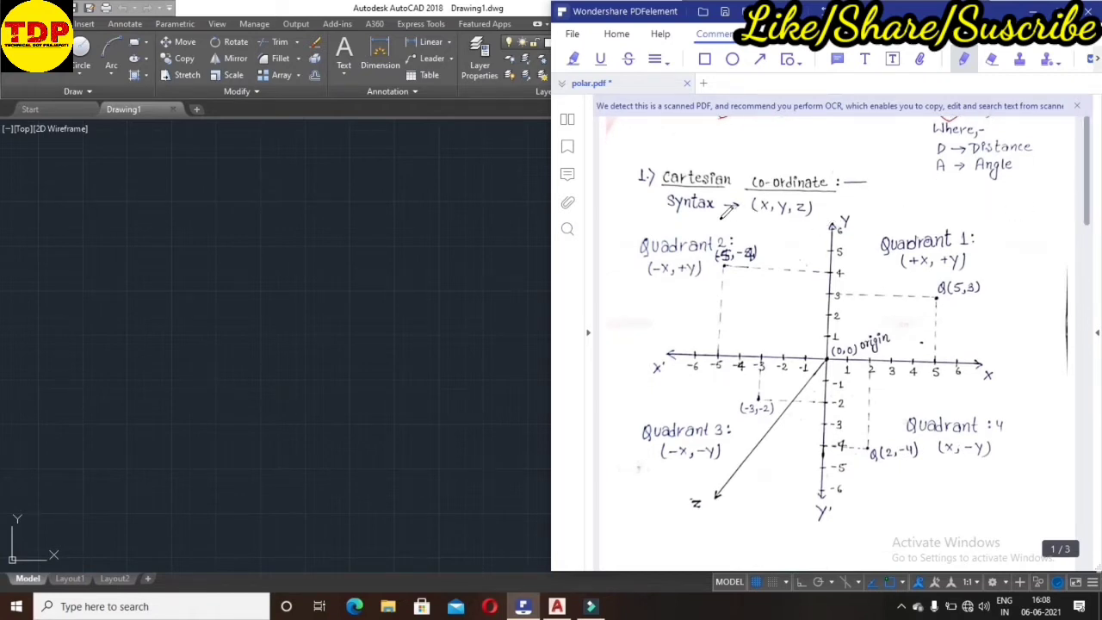
left_click_drag(805, 221, 935, 191)
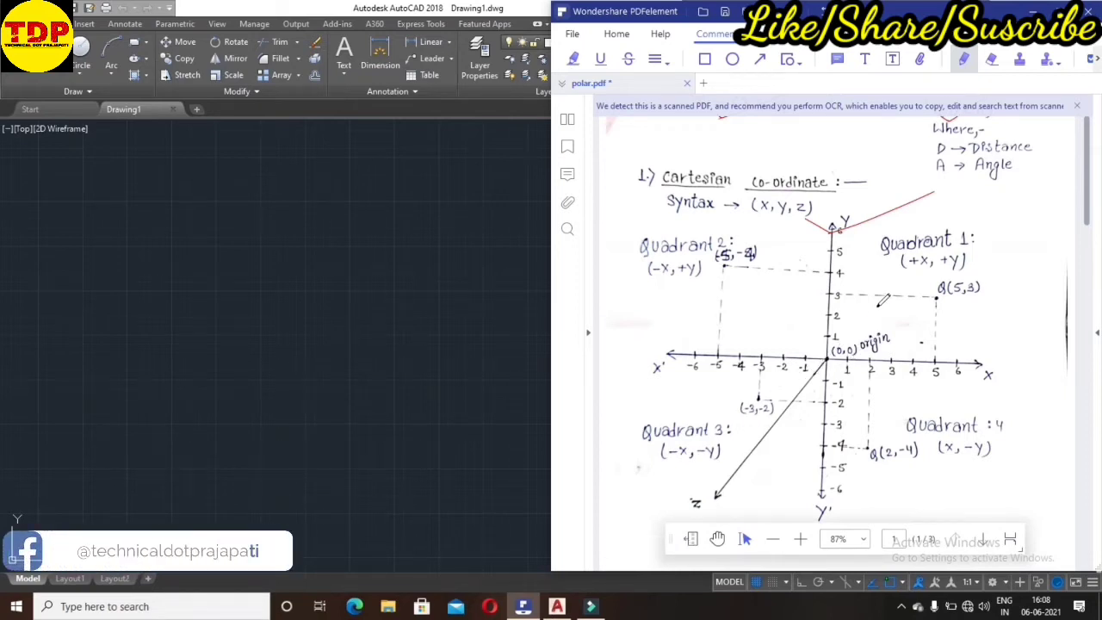
left_click_drag(897, 274, 1043, 198)
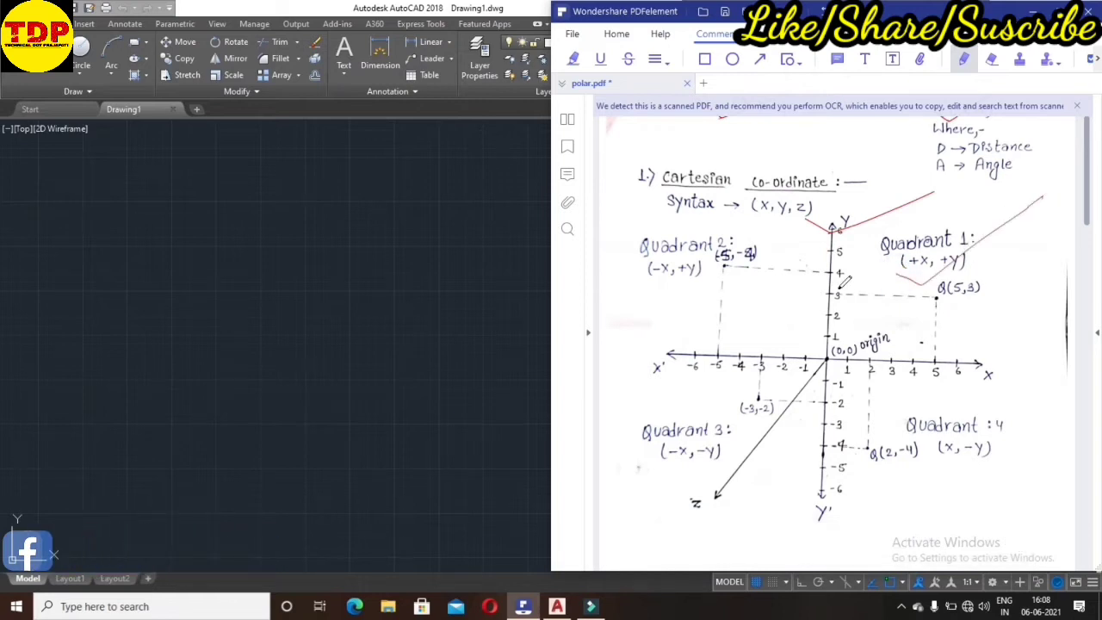
left_click_drag(635, 301, 766, 259)
left_click_drag(662, 451, 763, 420)
left_click_drag(903, 453, 1074, 378)
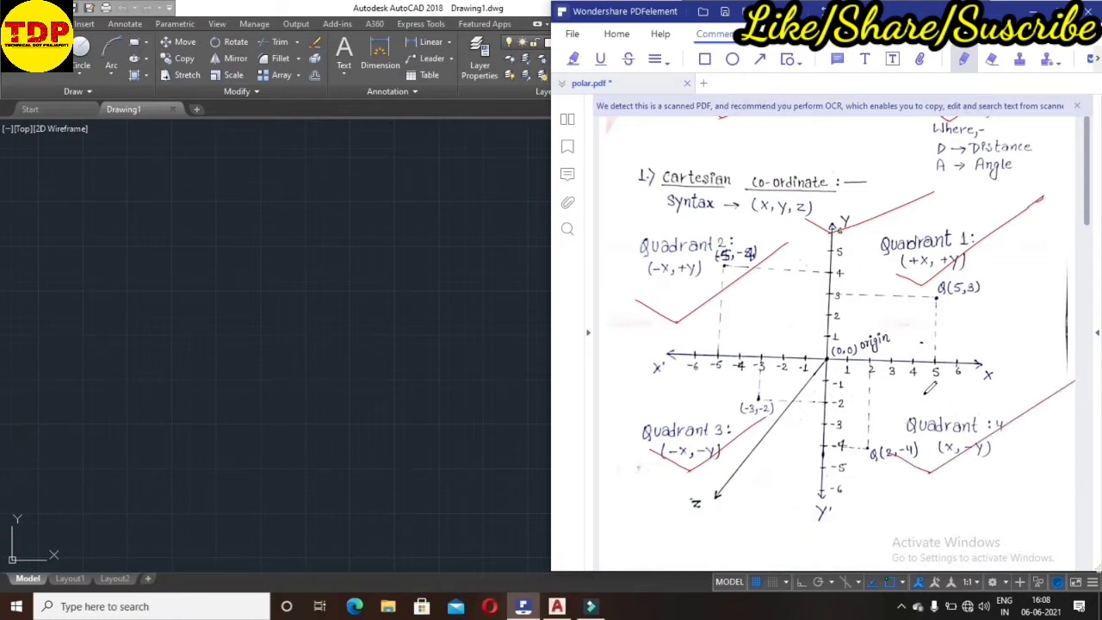
mouse_move(1087, 361)
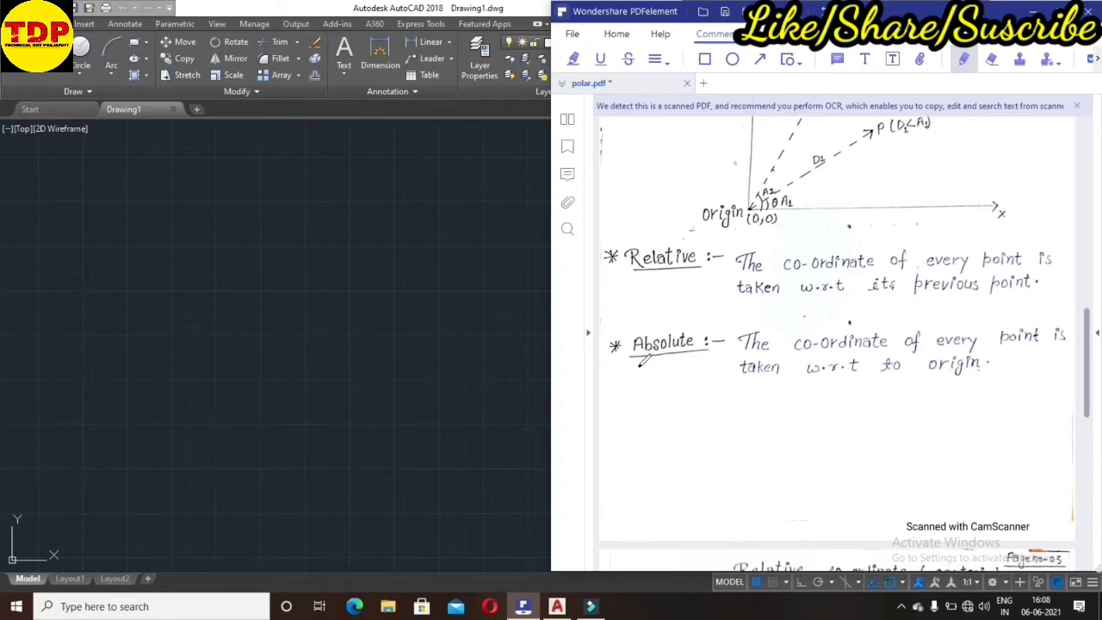
Draw red ticks under the Absolute and Relative headings, then scroll back to the overview page
left_click(598, 351)
left_click_drag(627, 377, 752, 320)
left_click(600, 272)
left_click_drag(667, 298, 752, 225)
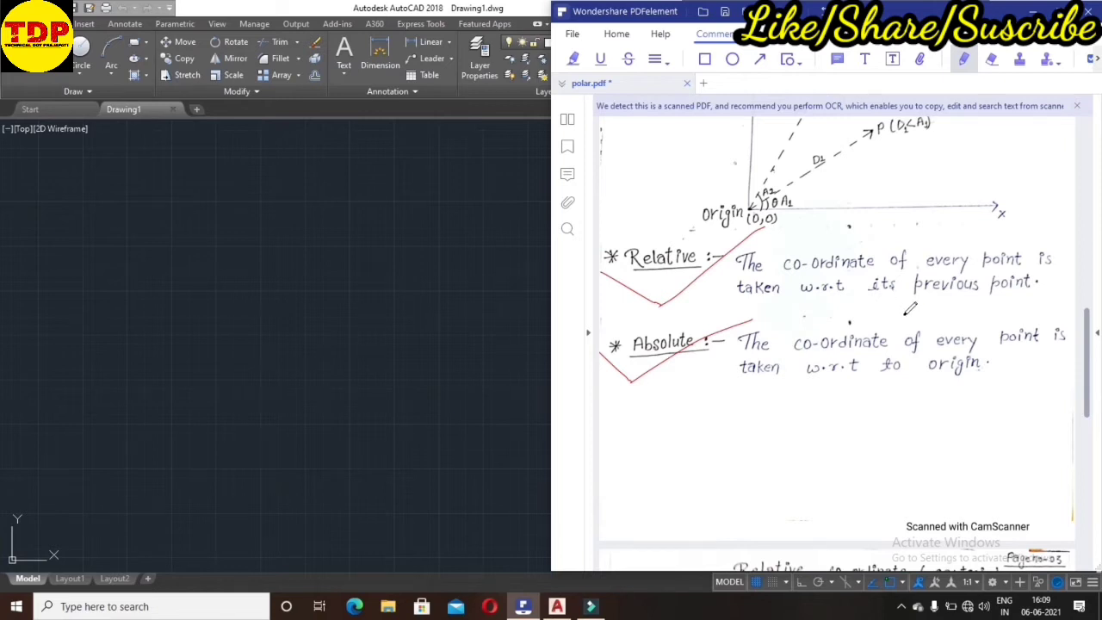
scroll(1075, 417, "down", 3)
scroll(1074, 417, "down", 4)
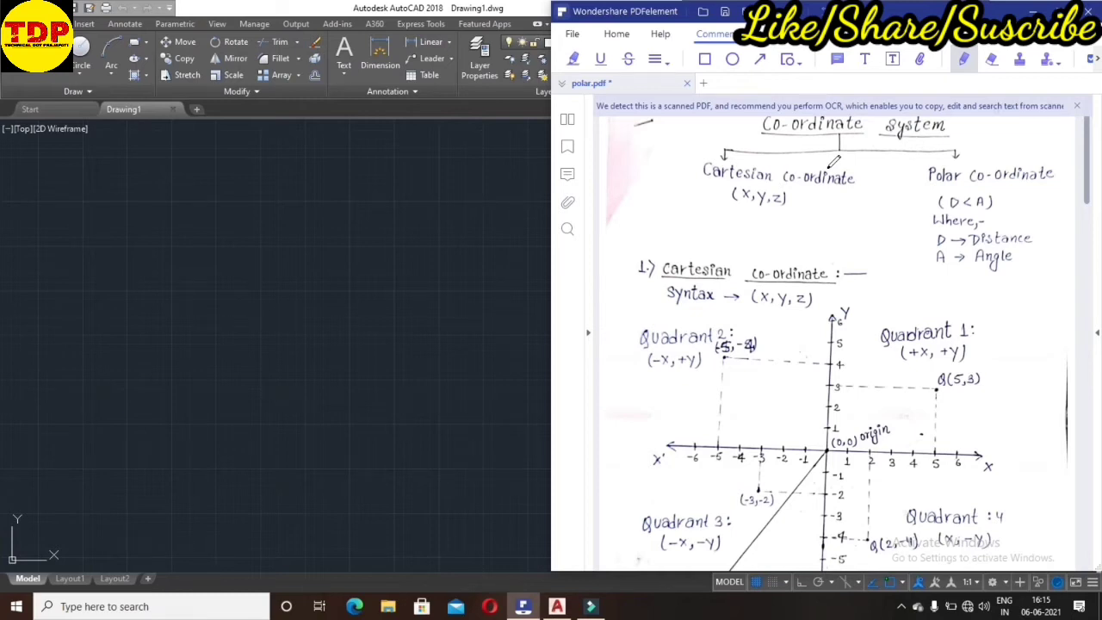
Draw a red check over Polar Co-ordinate and circle its D<A notation
mouse_move(913, 177)
left_mouse_down()
mouse_move(945, 202)
mouse_move(1074, 125)
left_mouse_up()
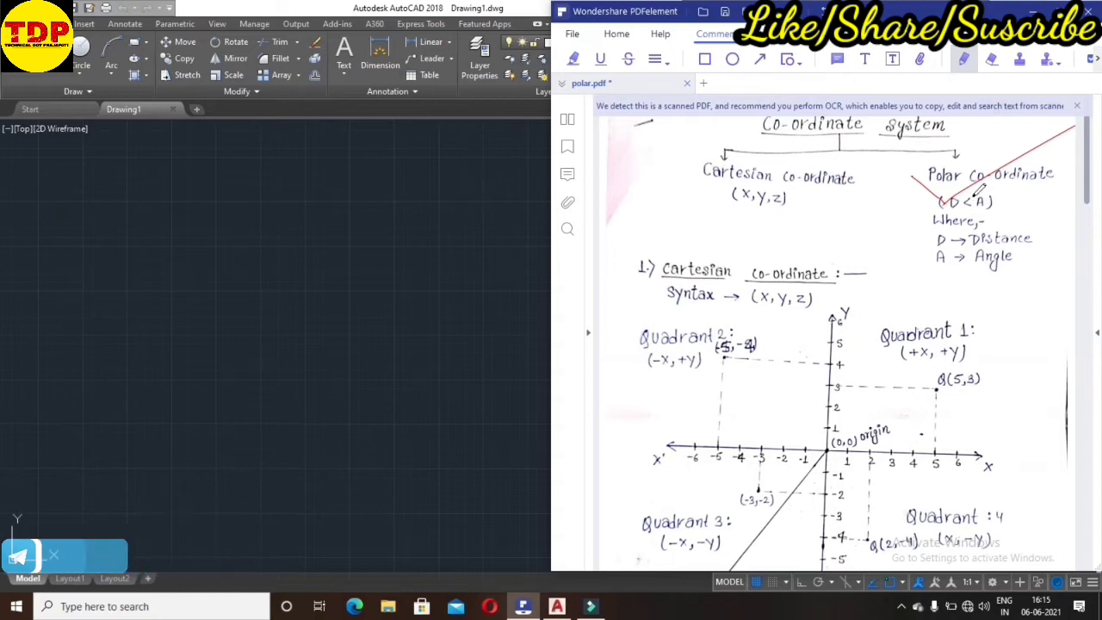
left_click_drag(971, 195, 976, 198)
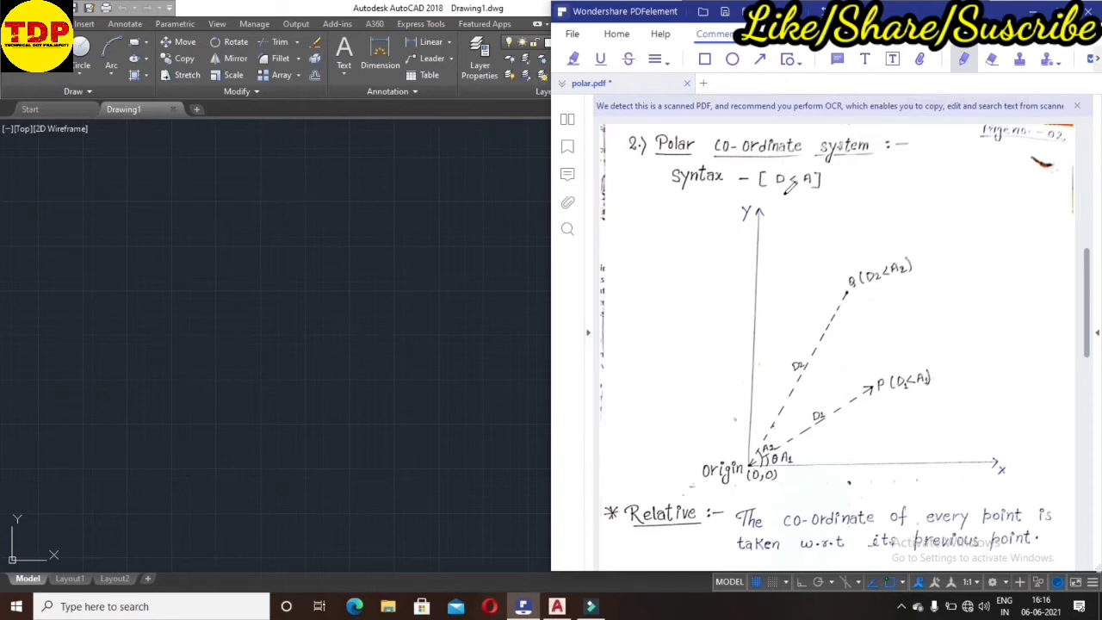
Draw red ticks on the [D<A] polar syntax and on point P of the polar diagram
left_click_drag(789, 198, 918, 149)
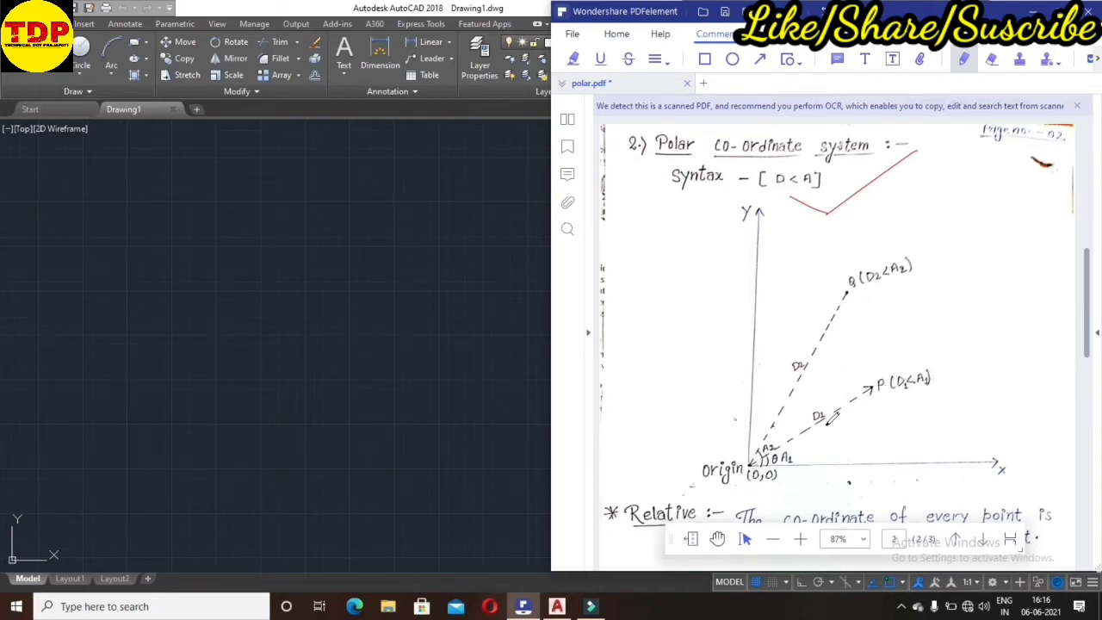
left_click_drag(813, 420, 859, 358)
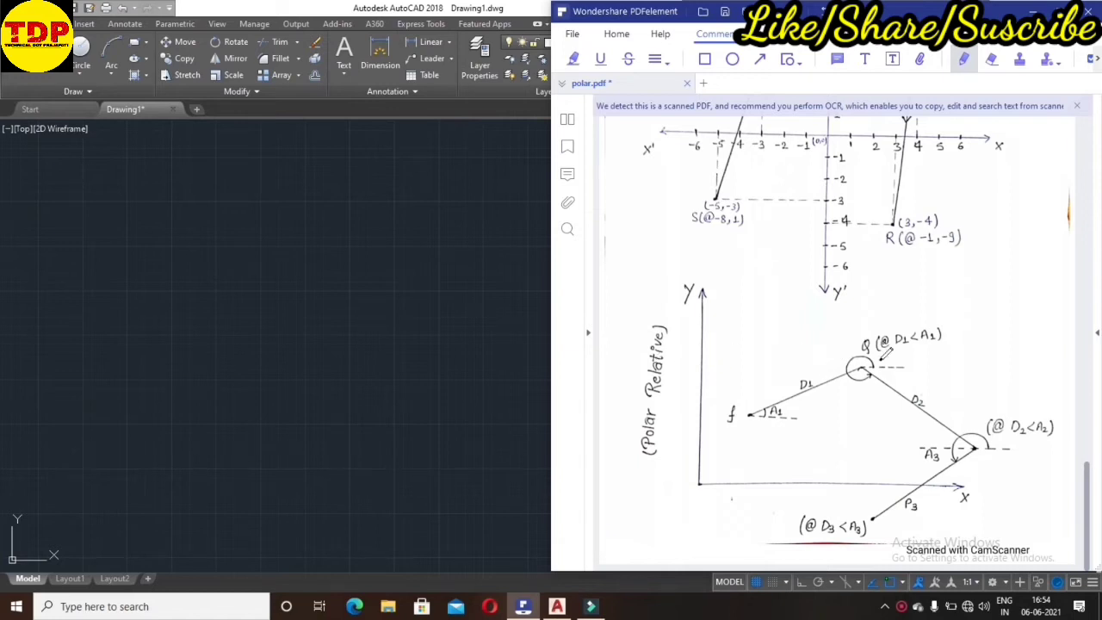
left_click_drag(879, 356, 894, 352)
left_click_drag(902, 339, 882, 366)
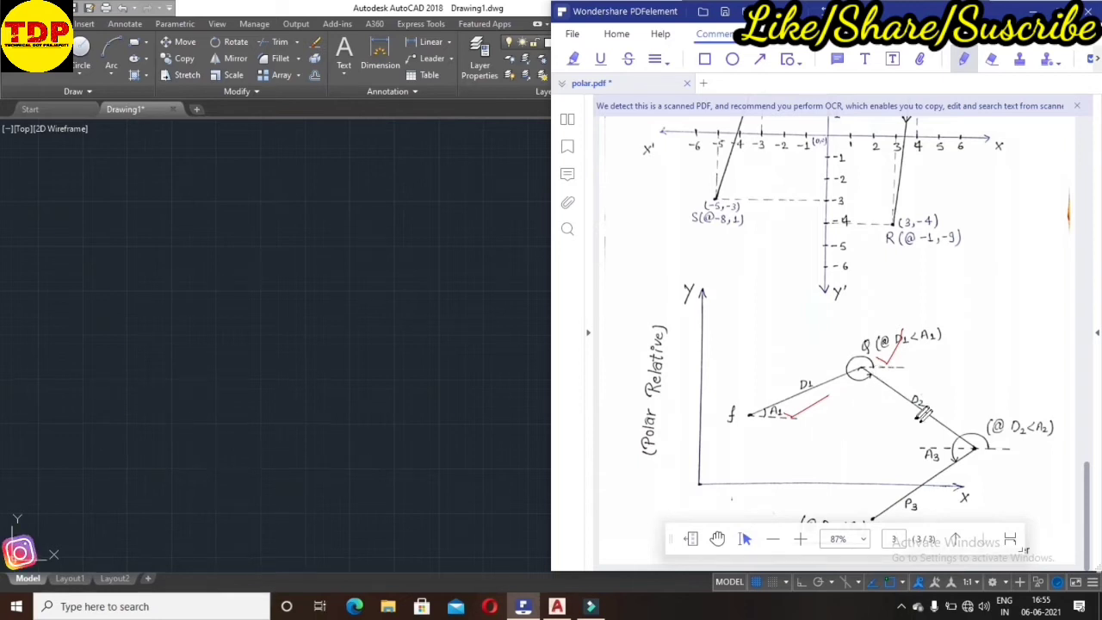
mouse_move(978, 460)
left_mouse_down()
mouse_move(986, 475)
mouse_move(990, 465)
left_mouse_up()
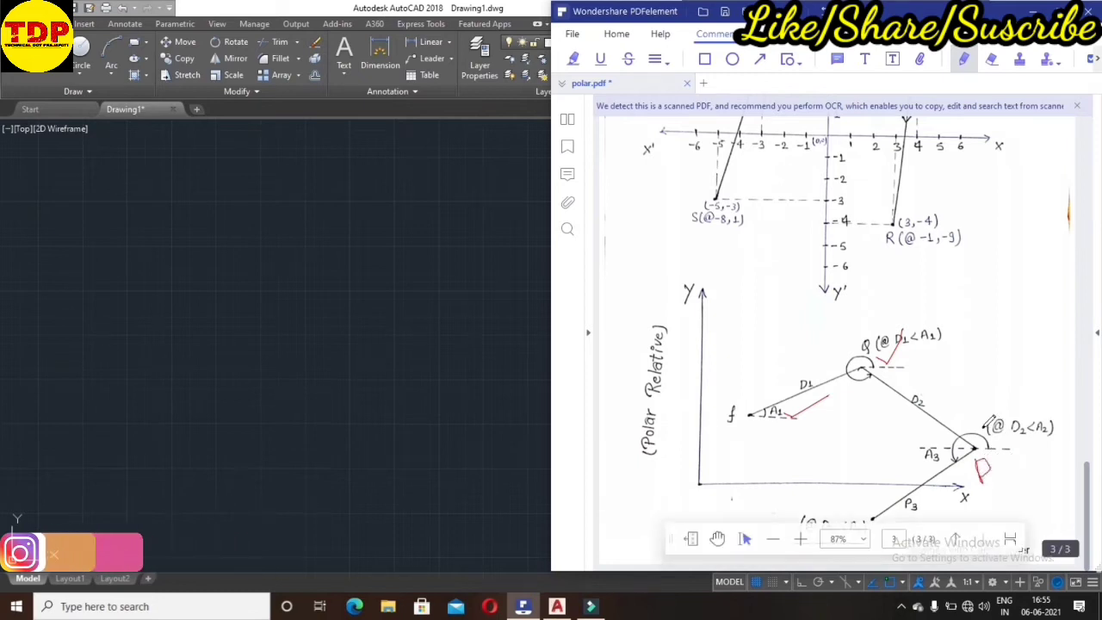
mouse_move(970, 420)
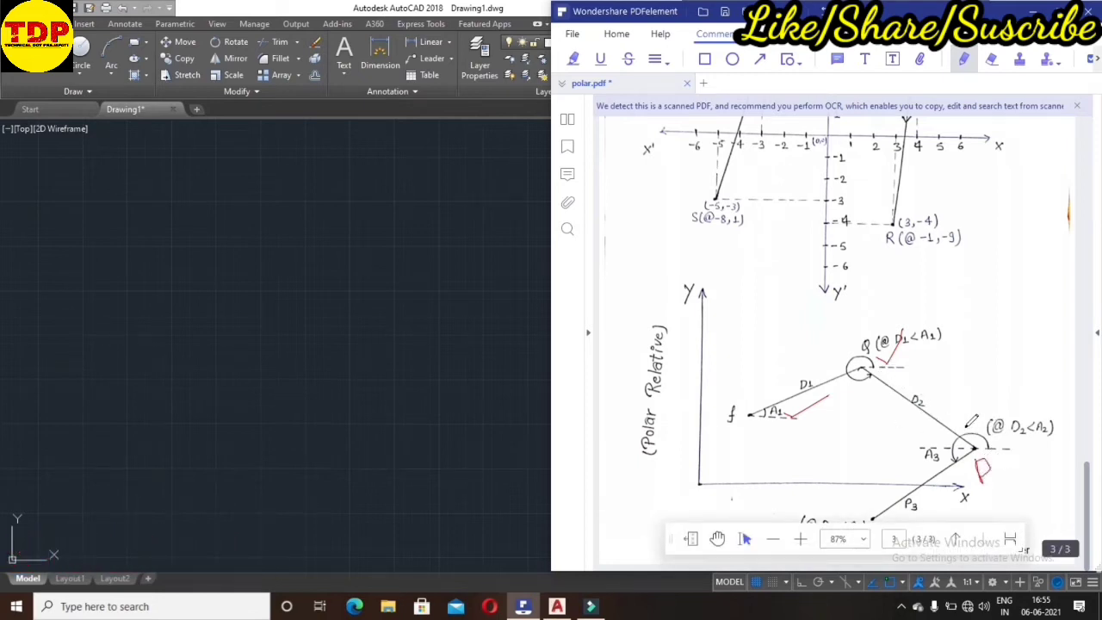
left_click_drag(902, 346, 891, 365)
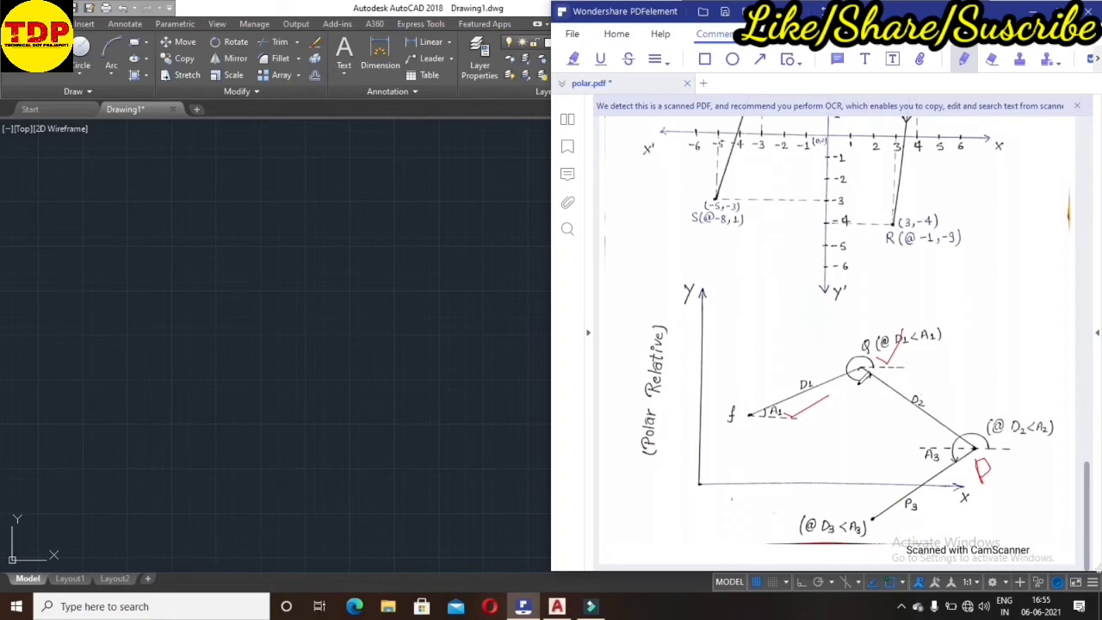
Mark the P3 segment's end point and write D3 beside it in red
left_click(874, 367)
mouse_move(895, 513)
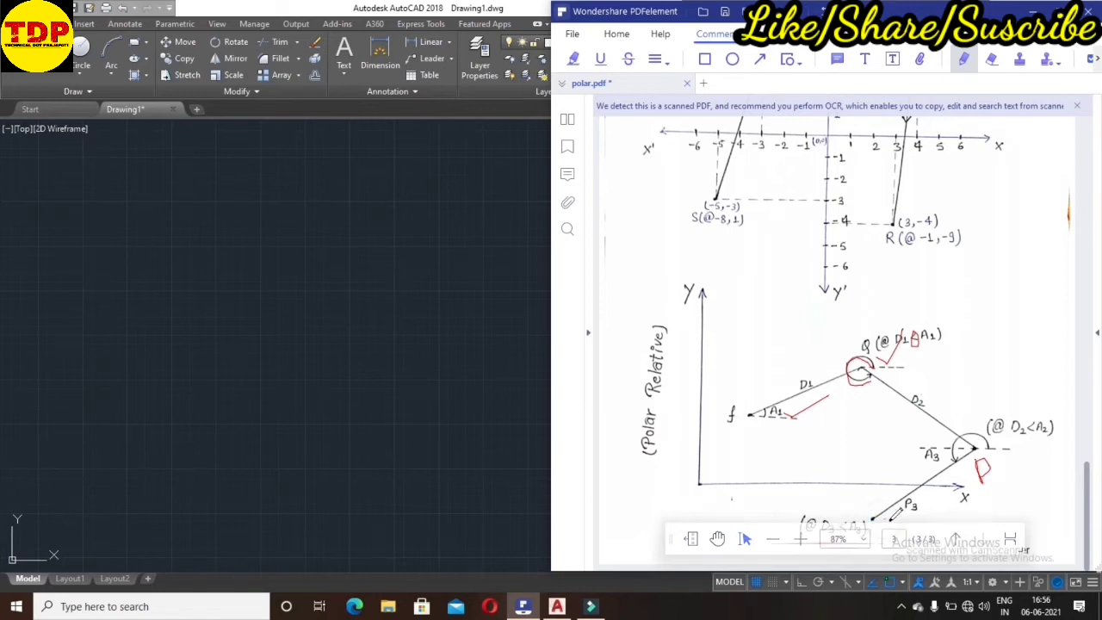
left_click_drag(882, 515, 897, 520)
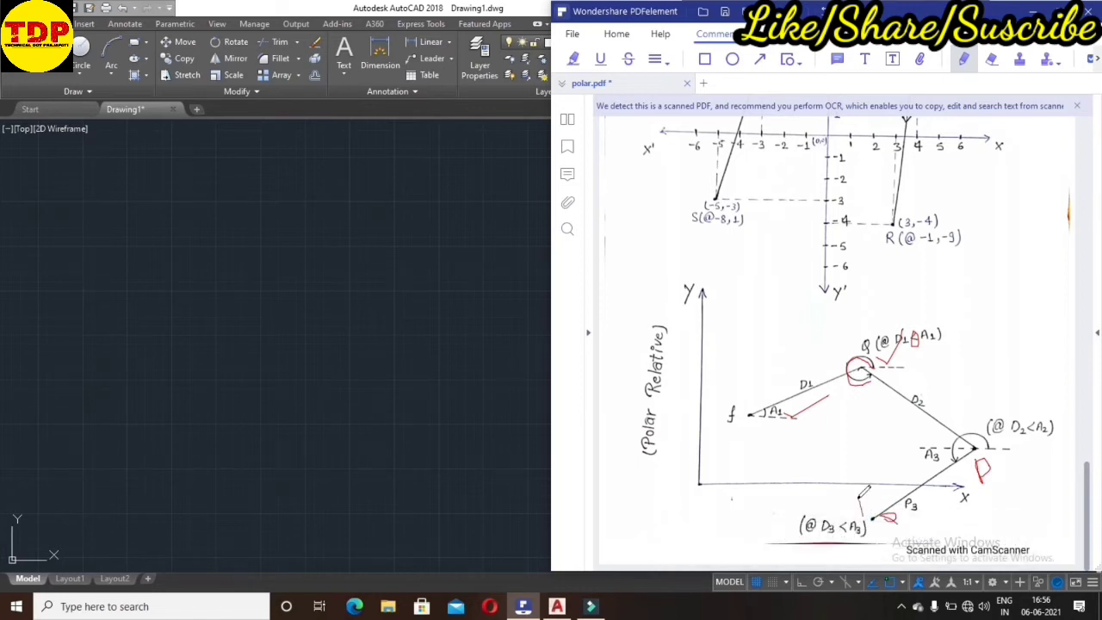
mouse_move(916, 500)
left_mouse_down()
mouse_move(928, 516)
mouse_move(959, 510)
left_mouse_up()
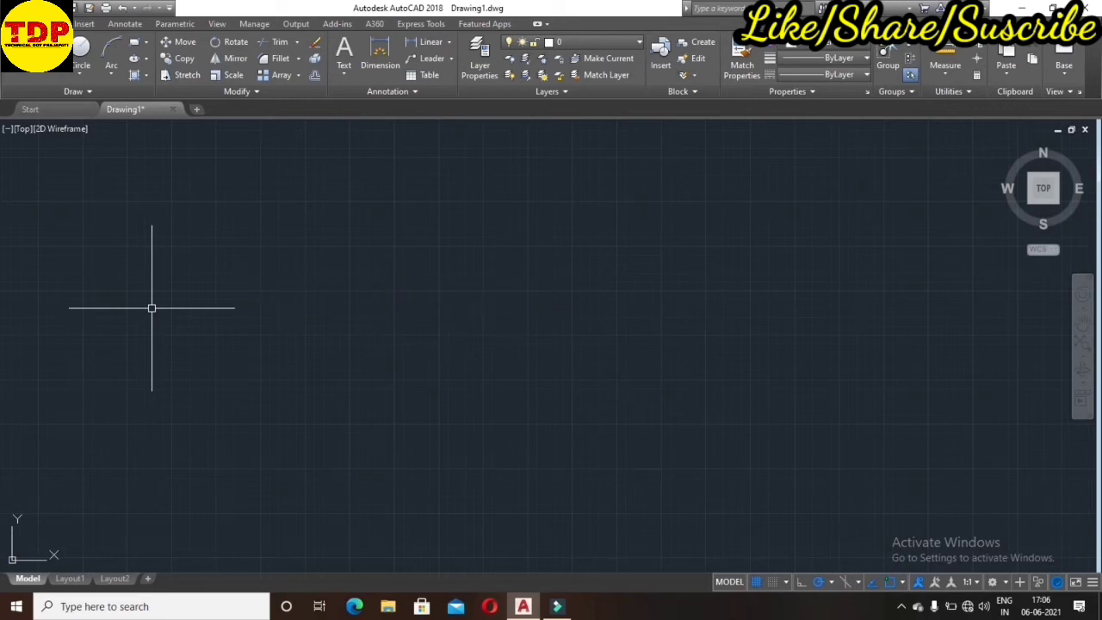
Through the DS drafting settings, set Dynamic Input pointer format to Polar for second and next points
type("DS")
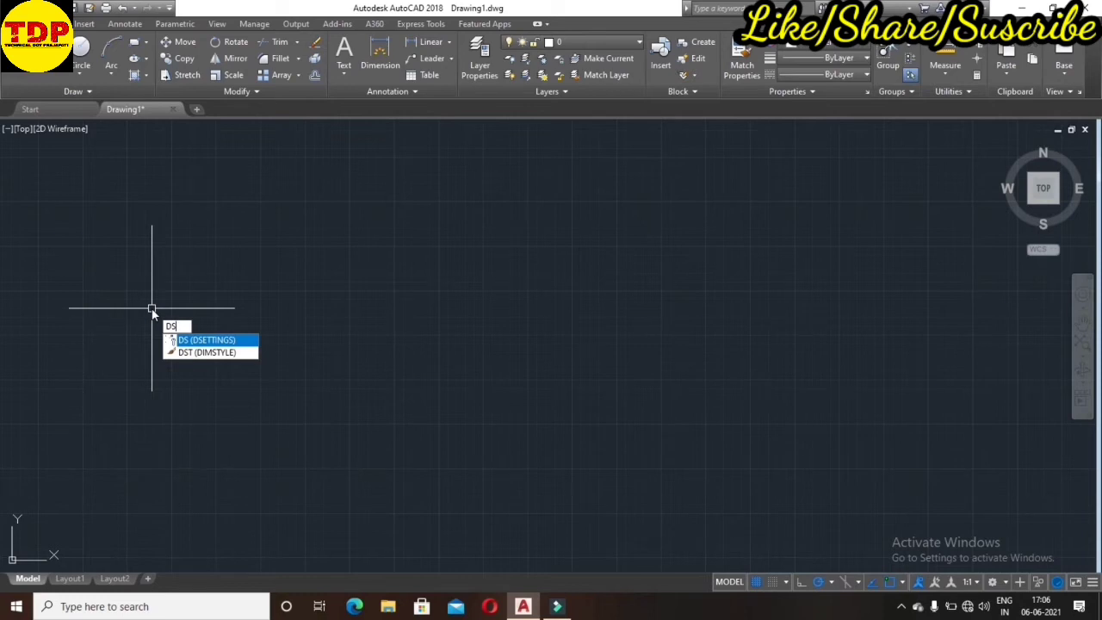
key("Return")
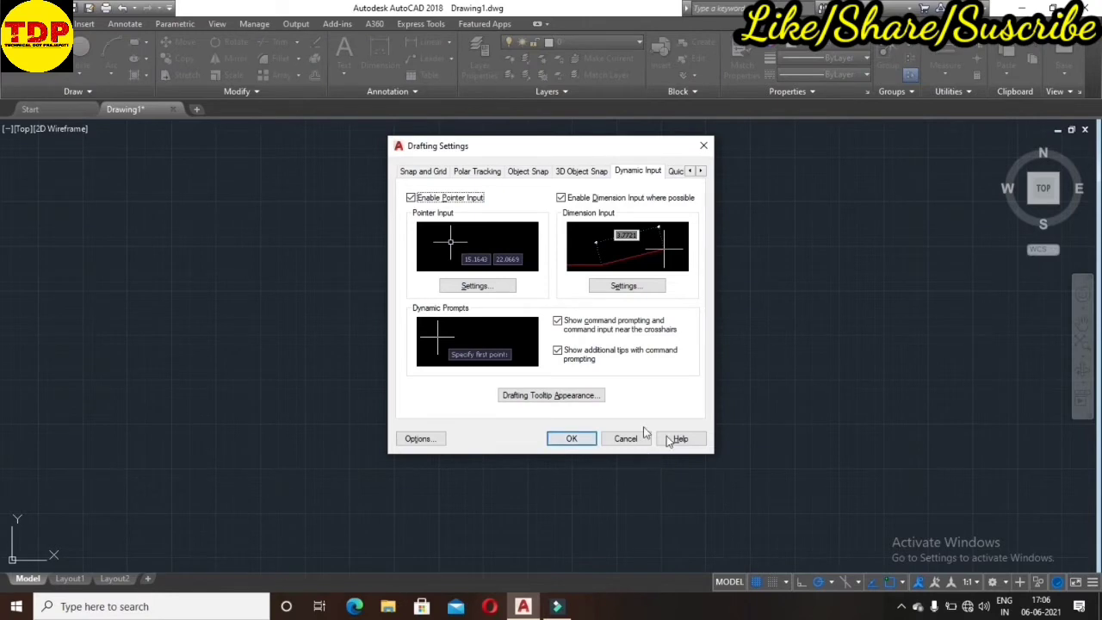
left_click(489, 286)
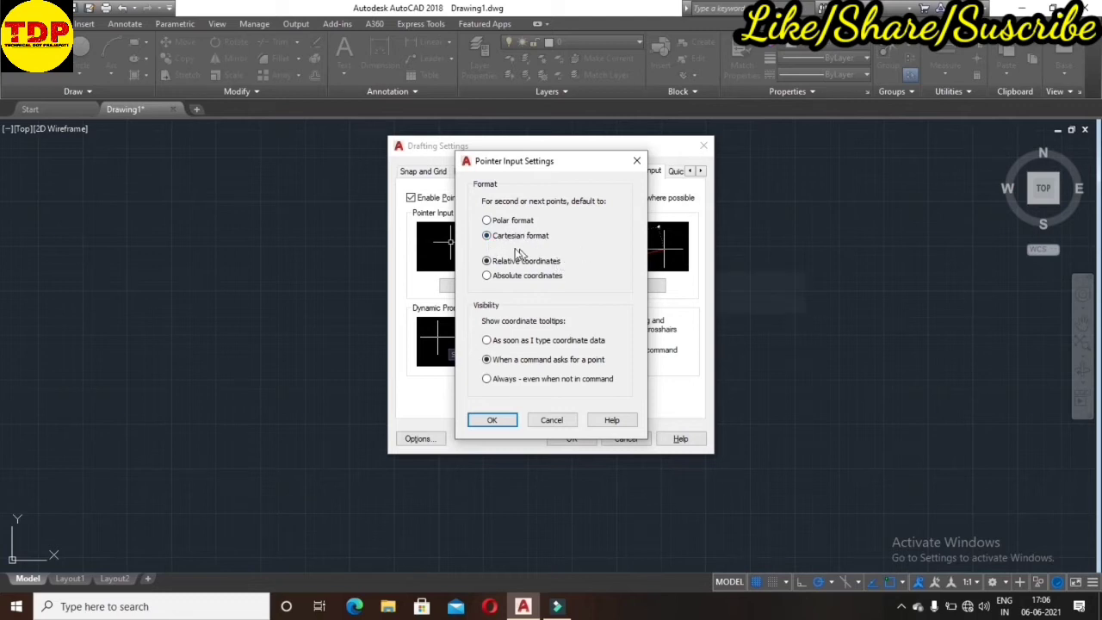
left_click(486, 221)
left_click(491, 420)
left_click(577, 439)
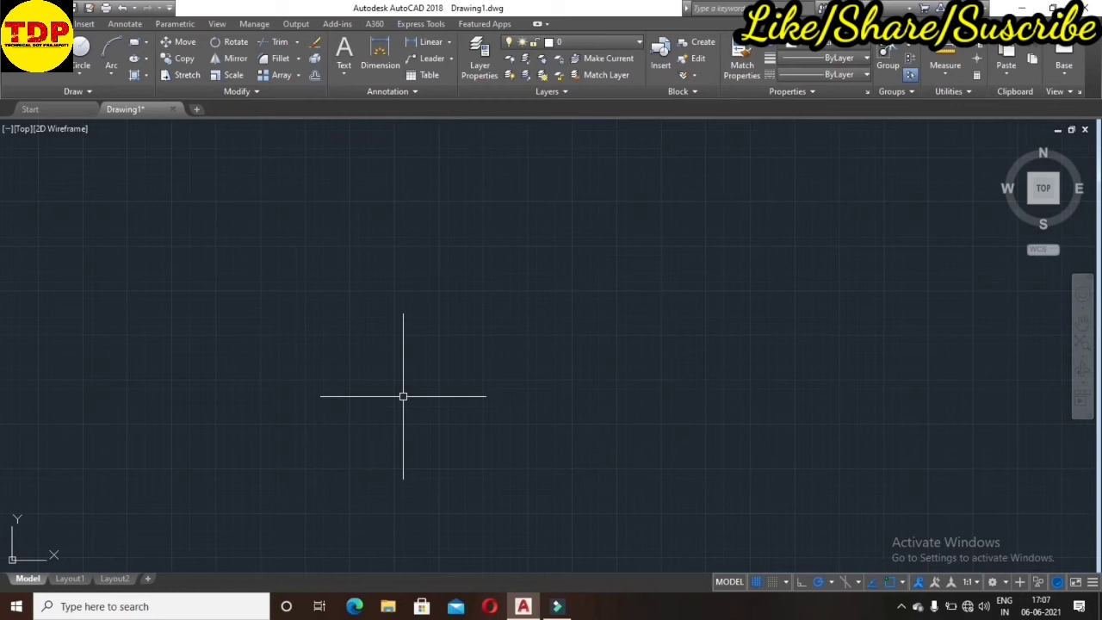
Start the LINE command at point 0,0 and turn Ortho mode on with F8
type("L")
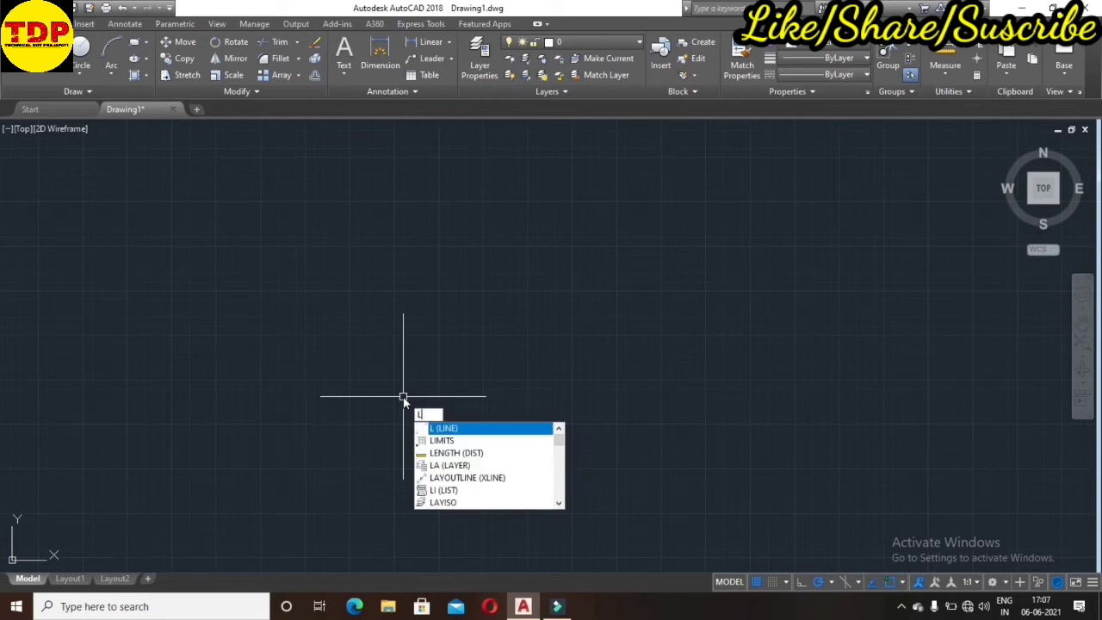
key("Return")
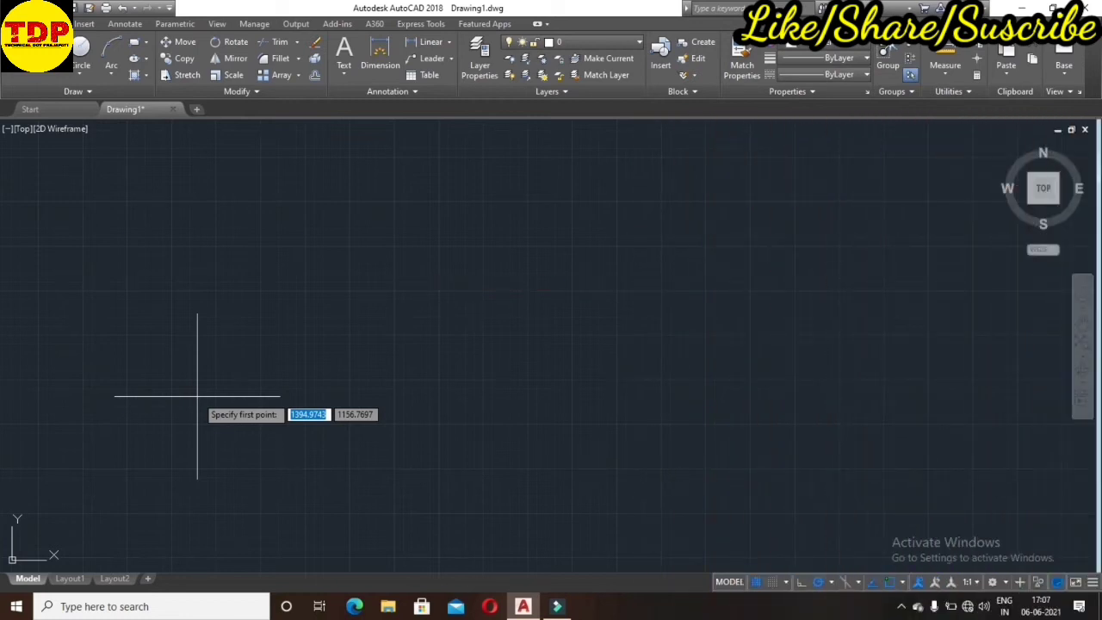
type("0")
key("Tab")
type("0")
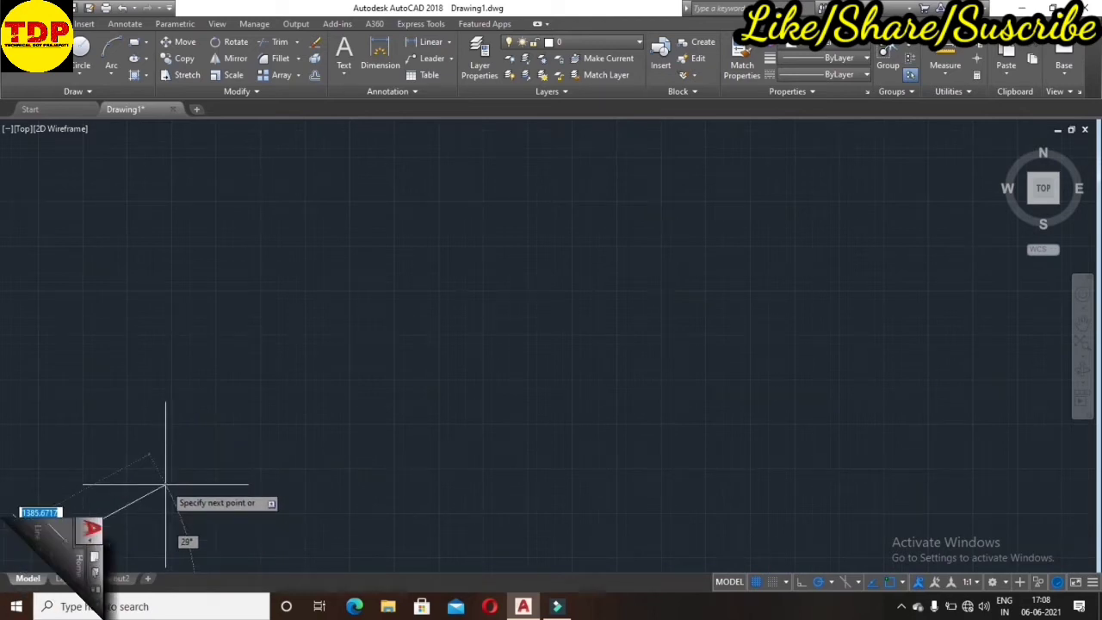
middle_click_drag(165, 486, 263, 382)
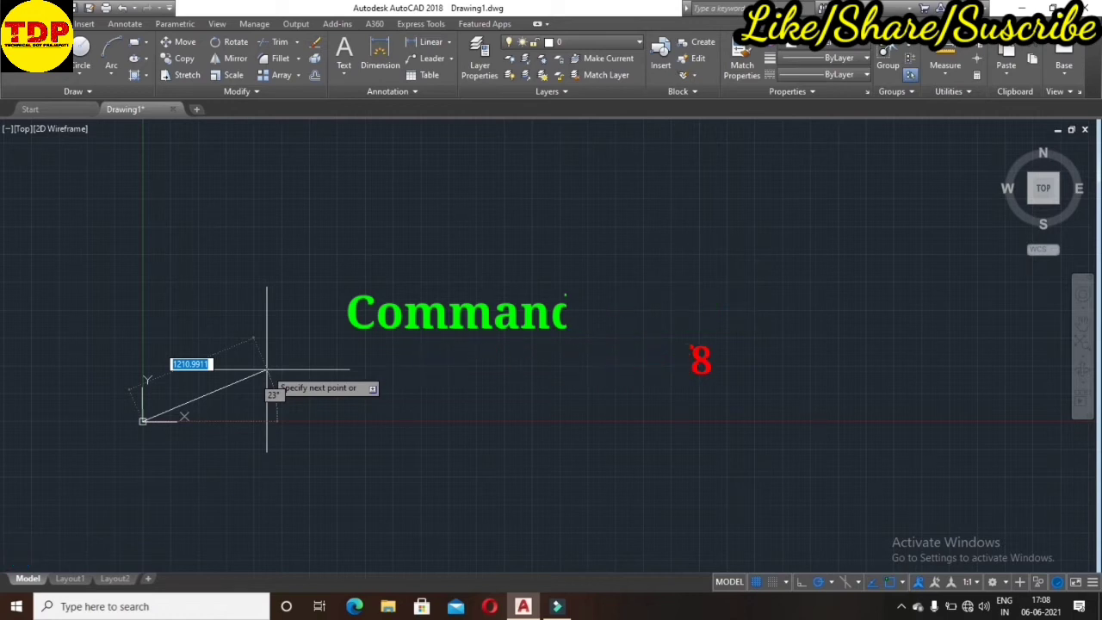
key("F8")
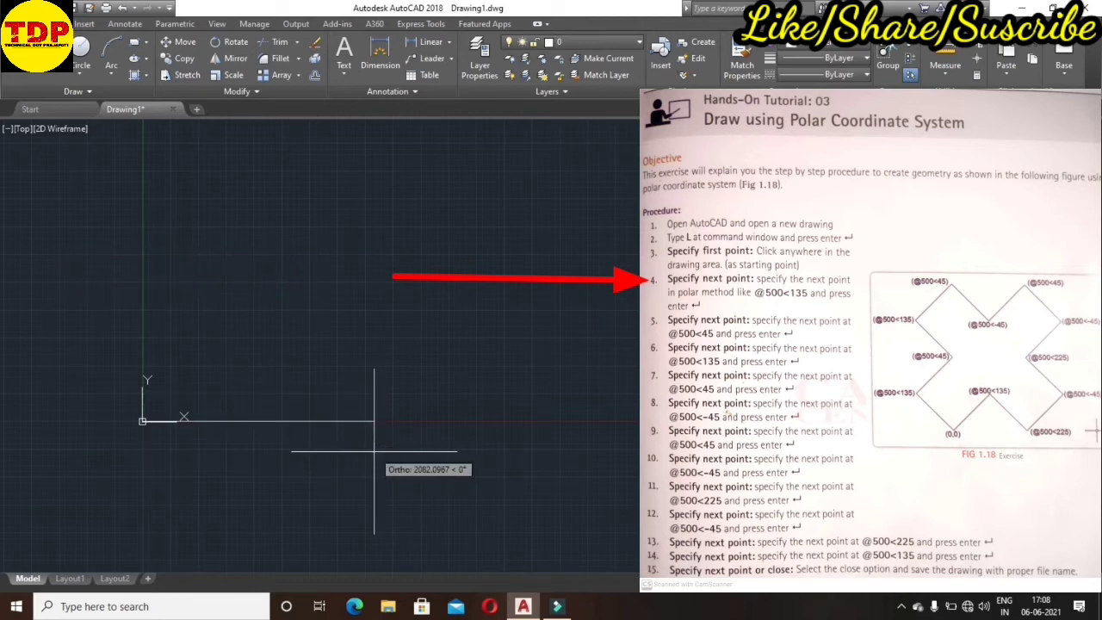
type("@")
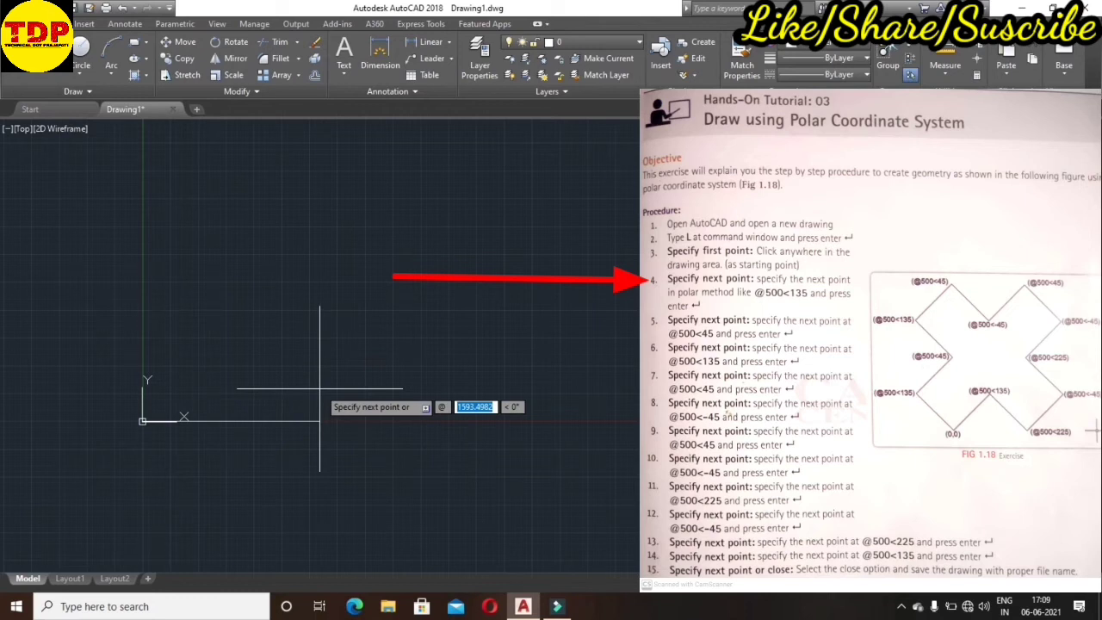
type("500")
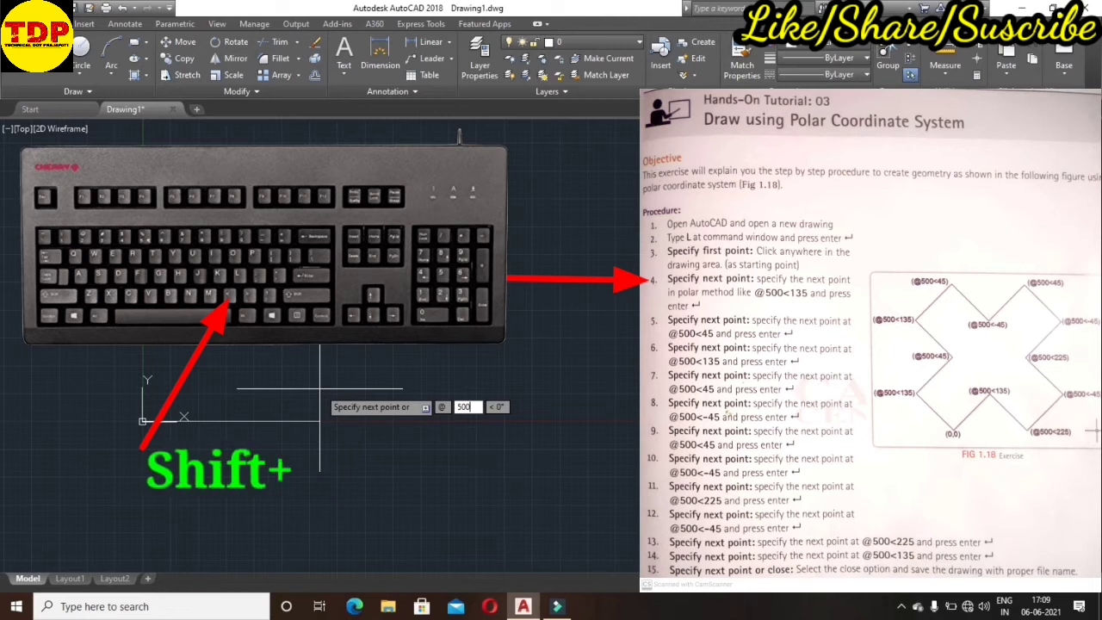
type("<")
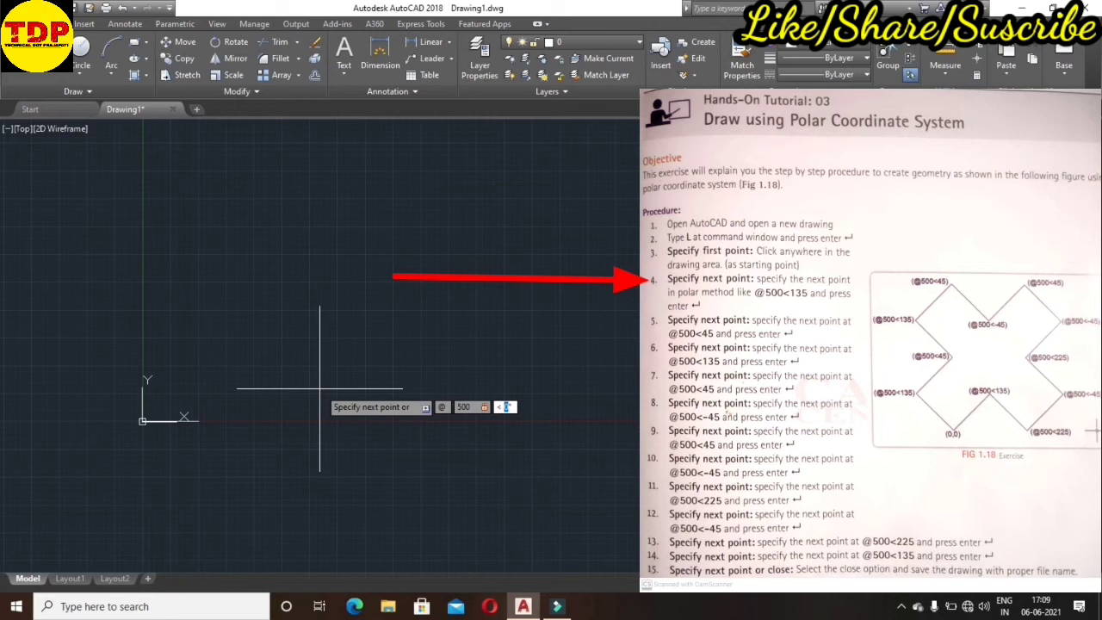
type("135")
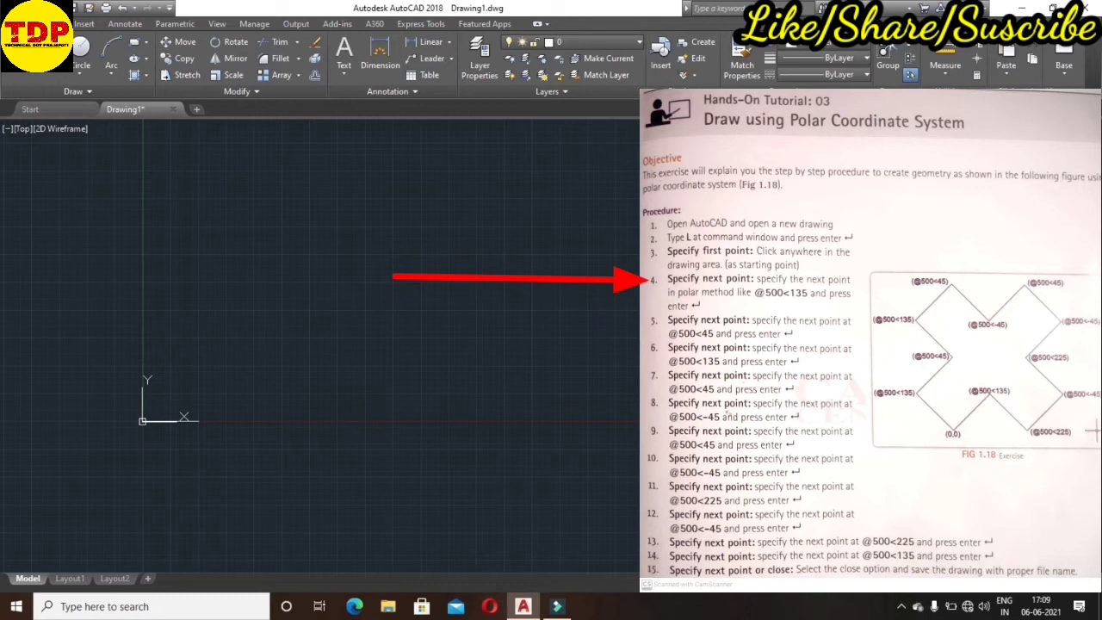
key("Return")
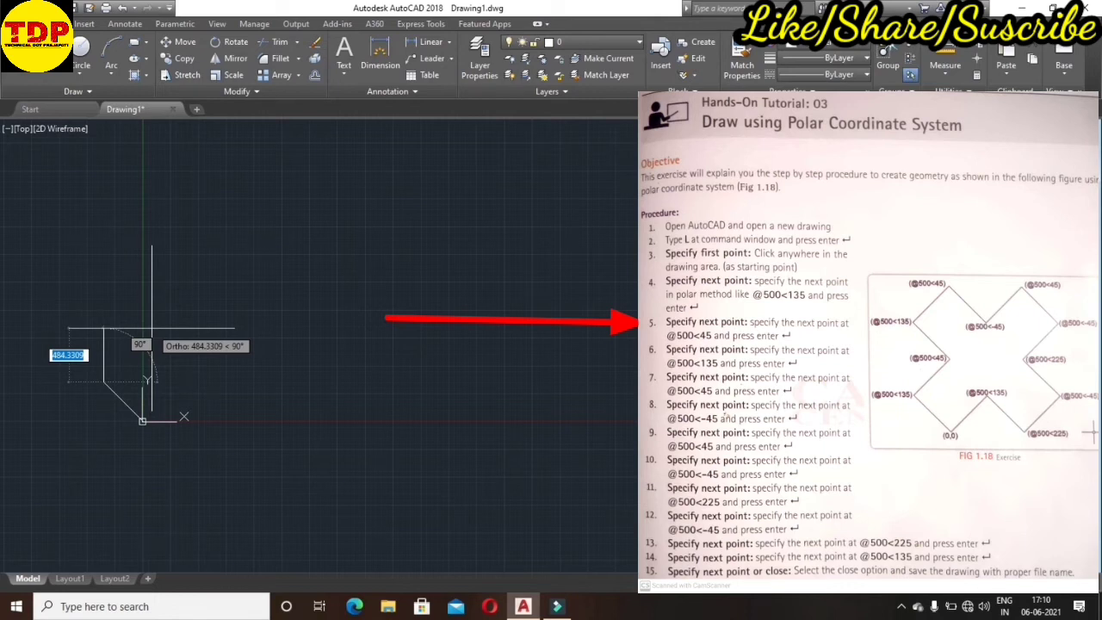
type("@")
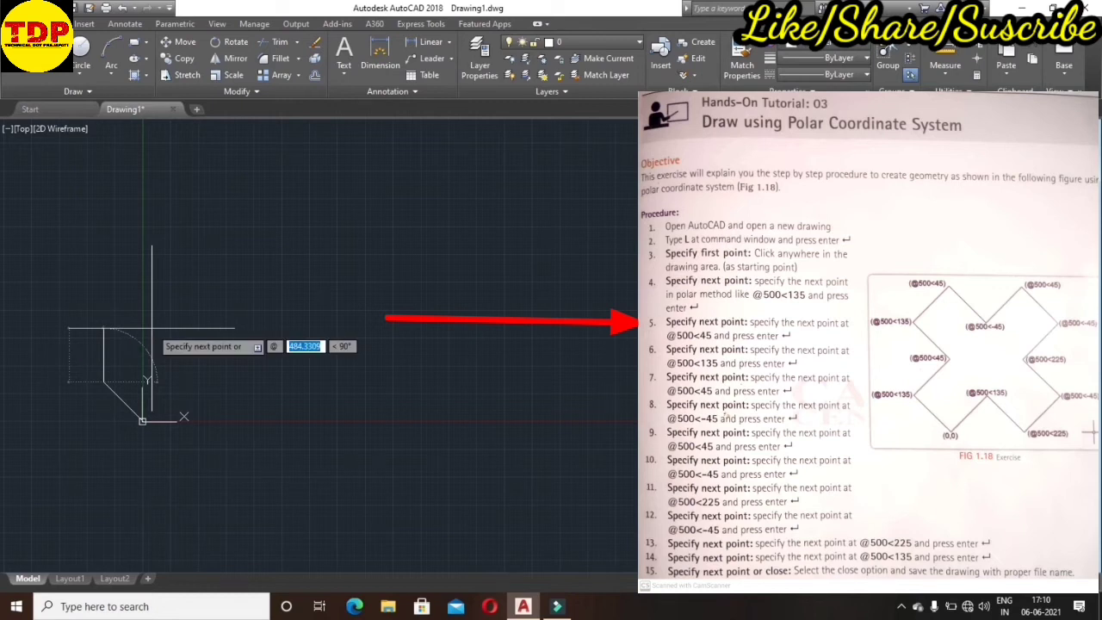
type("500")
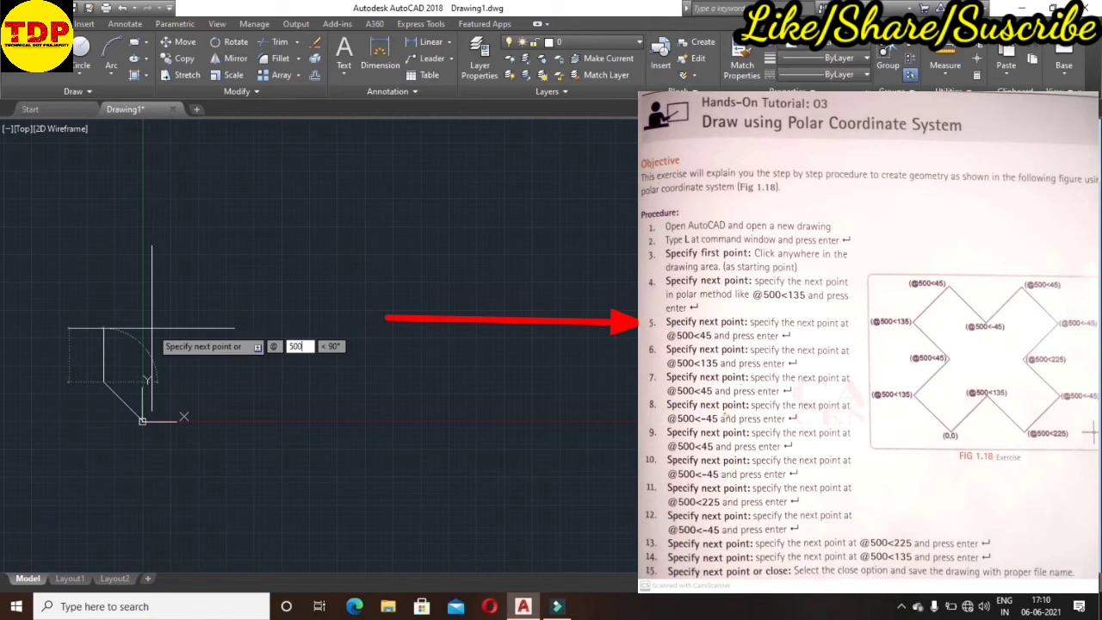
type("<")
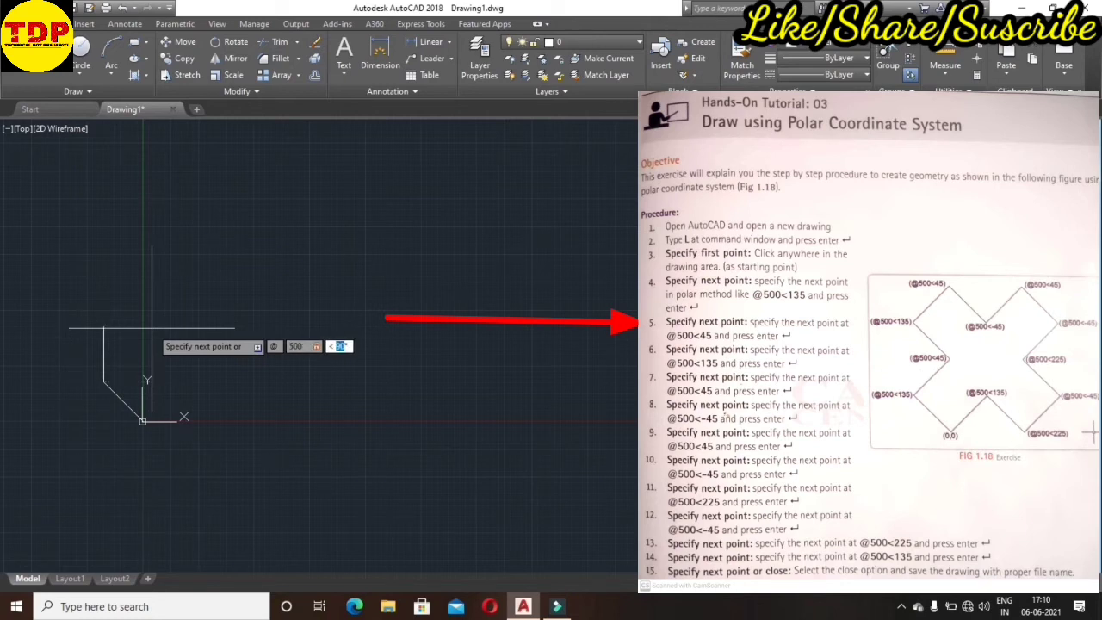
type("45")
key("Return")
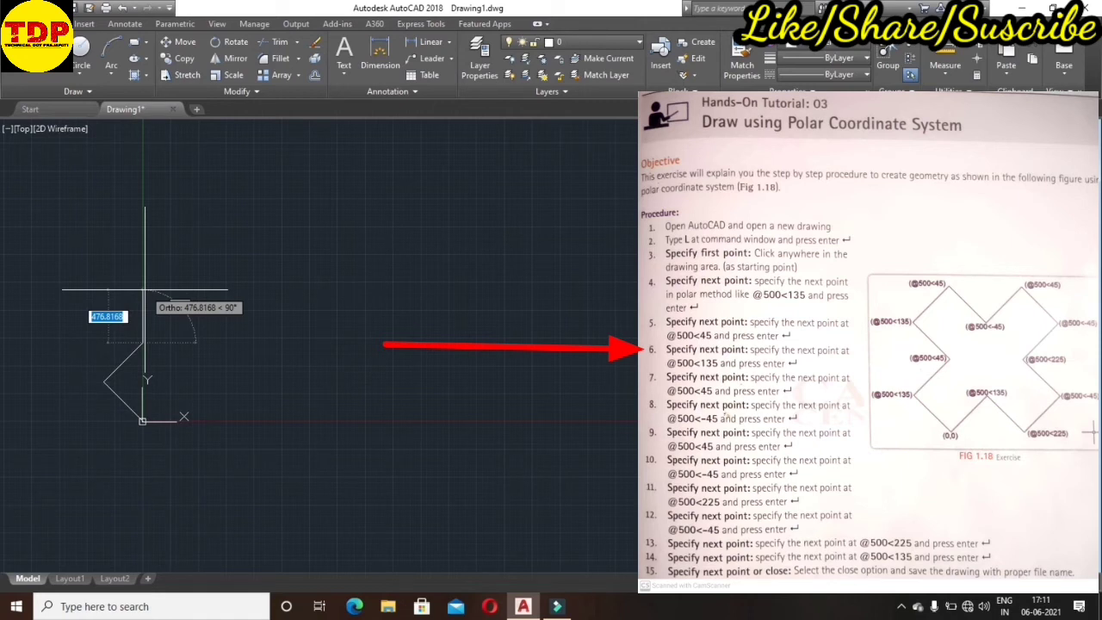
Add two 500-unit lines to the zigzag, first at 135° and then at 45°
type("@")
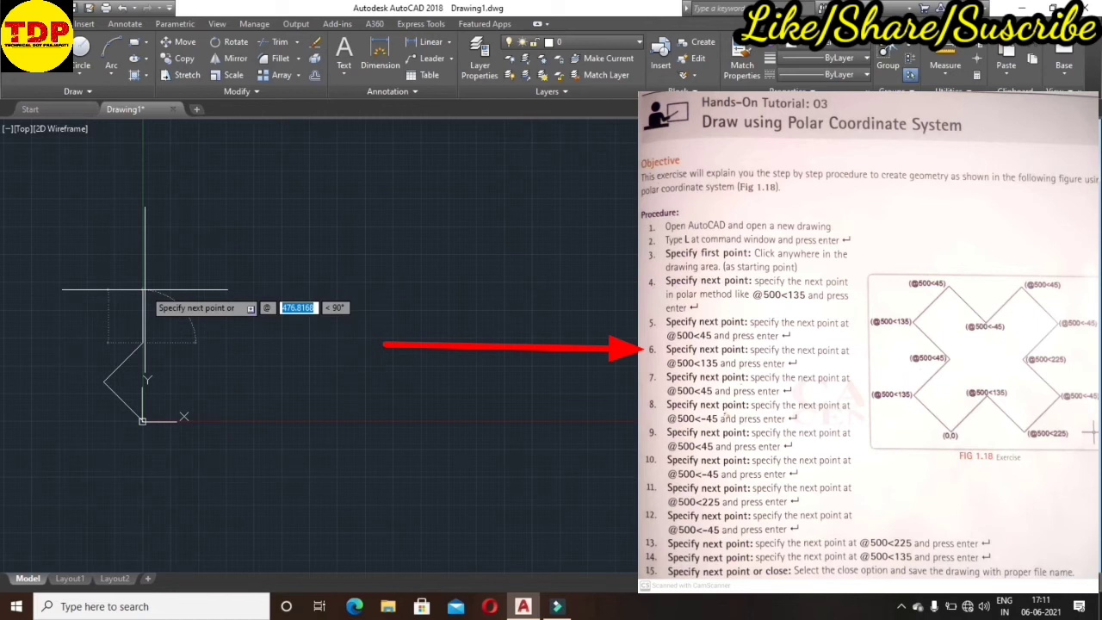
type("500")
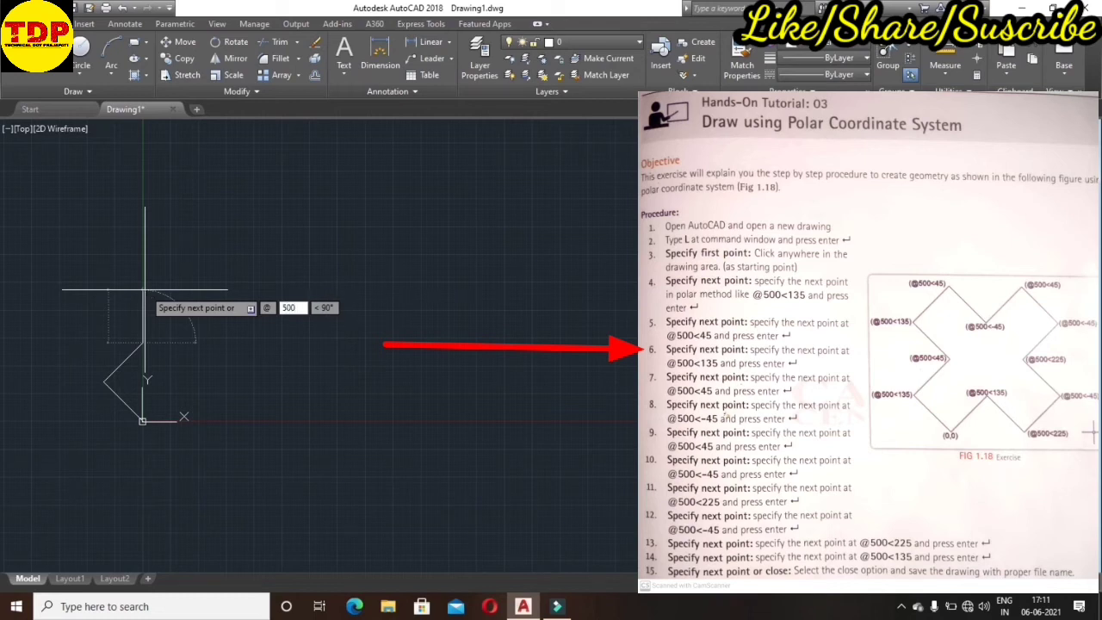
key("Tab")
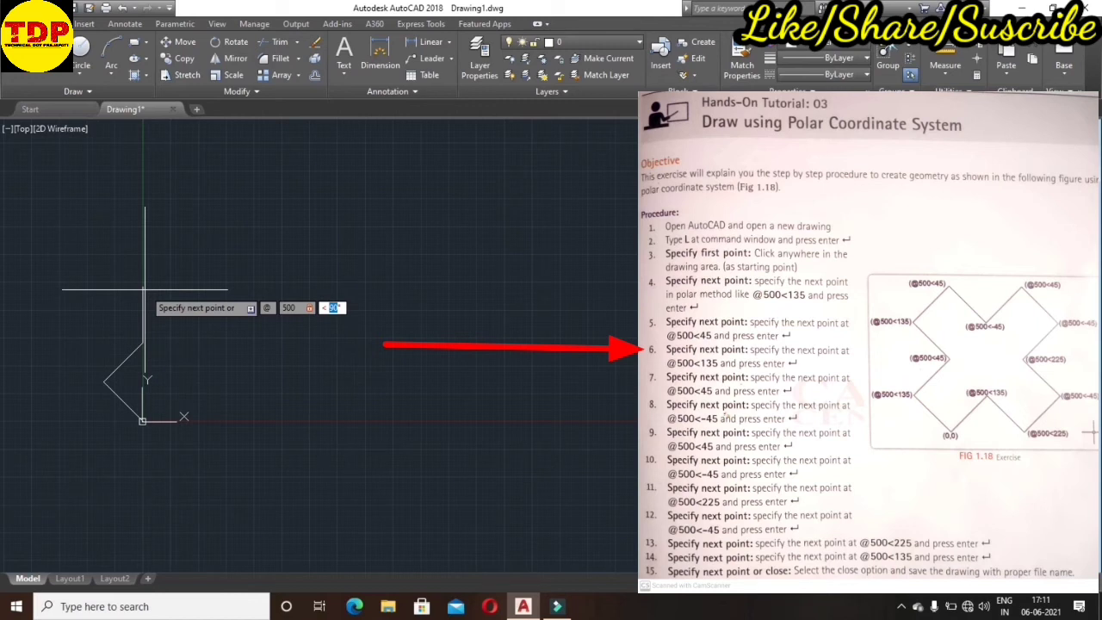
type("135")
key("Return")
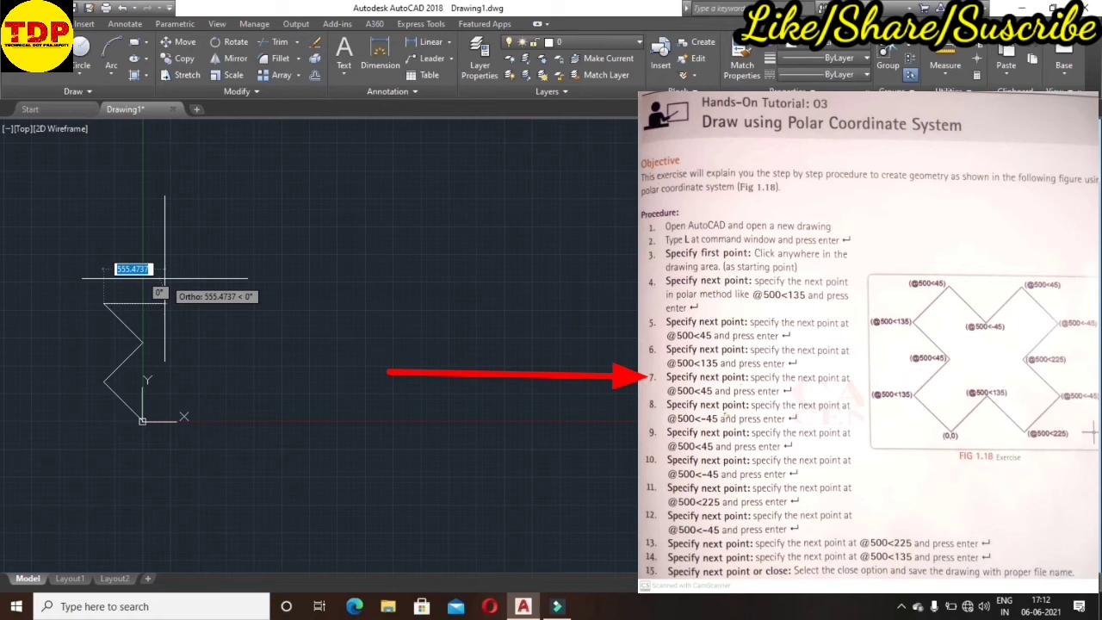
type("@")
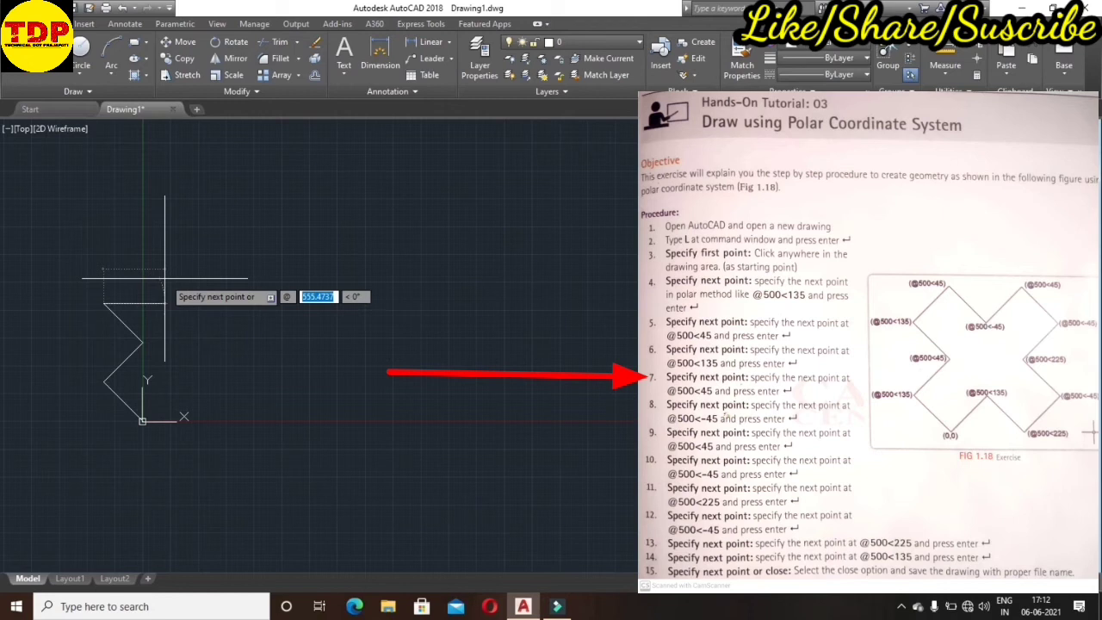
type("500")
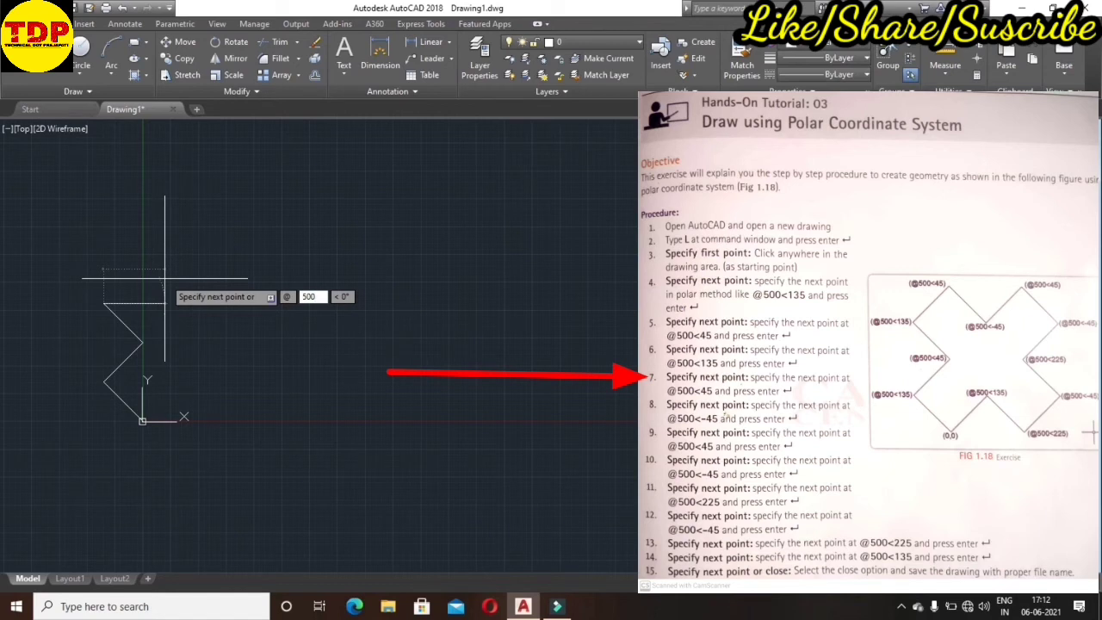
type("<")
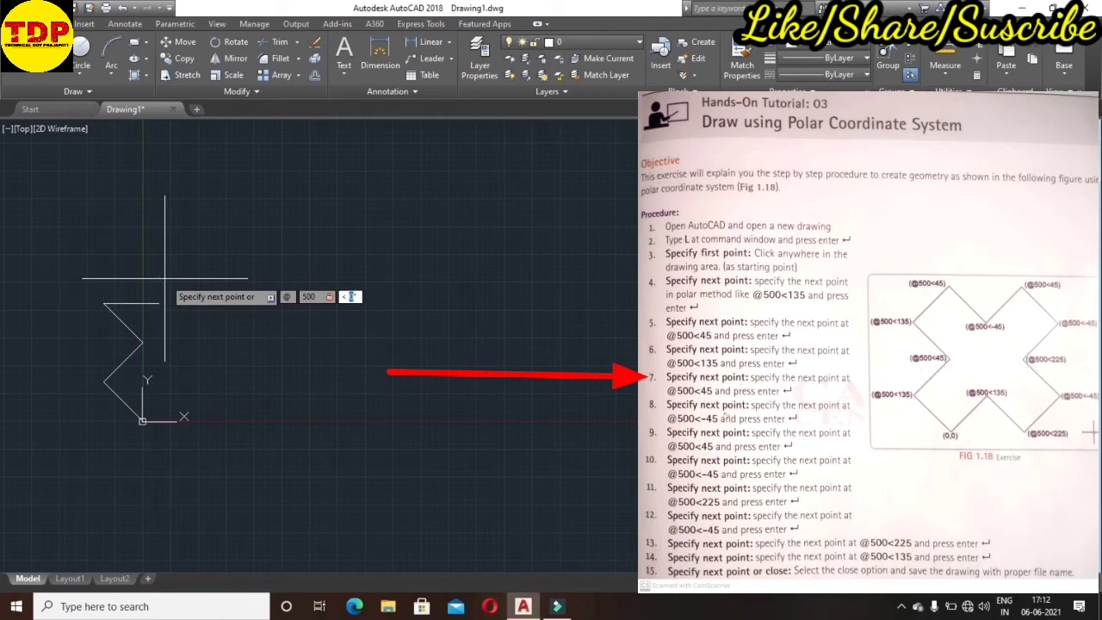
type("45")
key("Return")
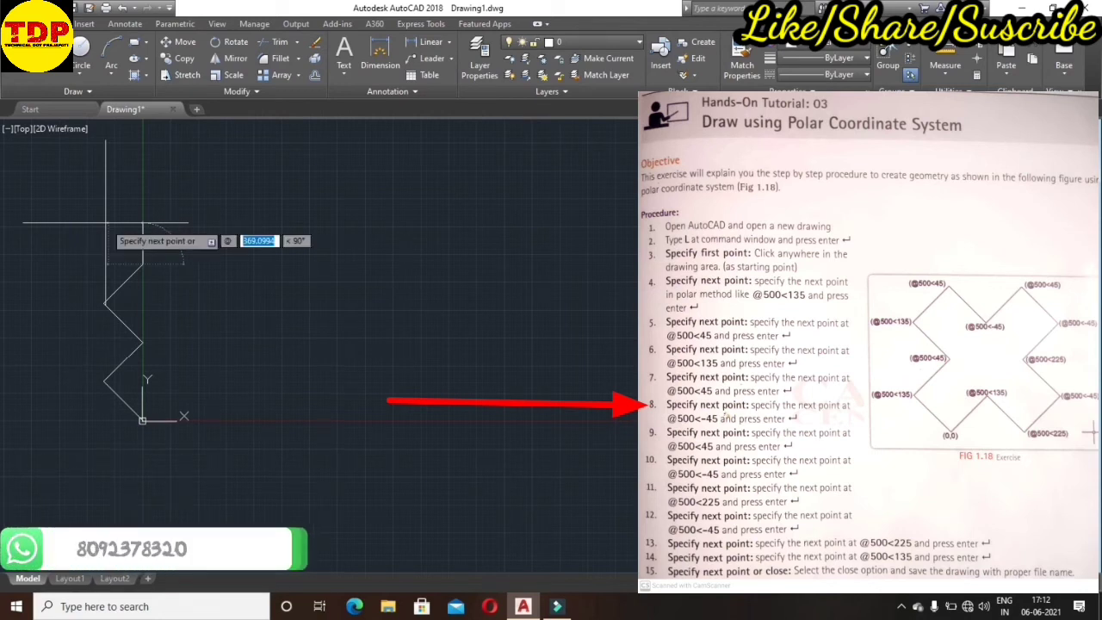
Add three 500-unit lines heading right, at -45°, 45° and -45°
type("500")
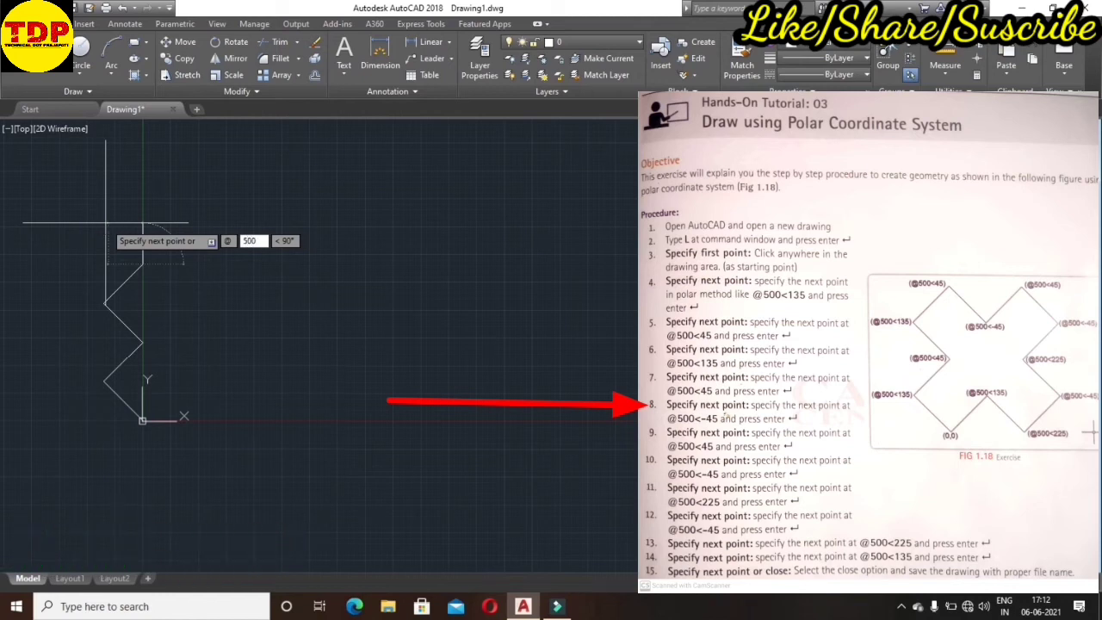
key("Tab")
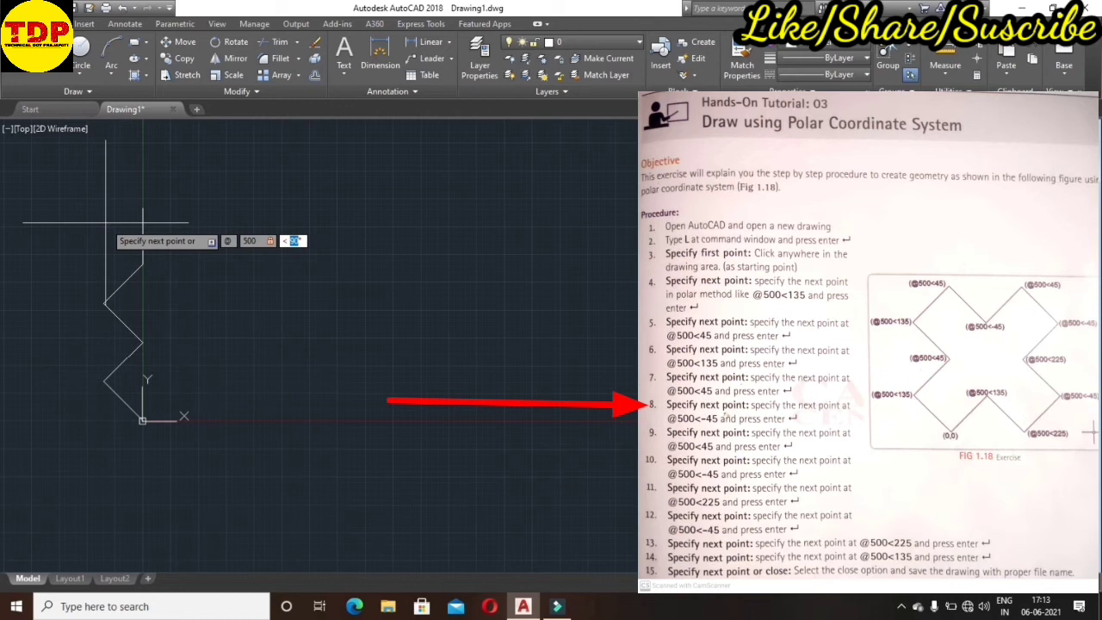
type("-45")
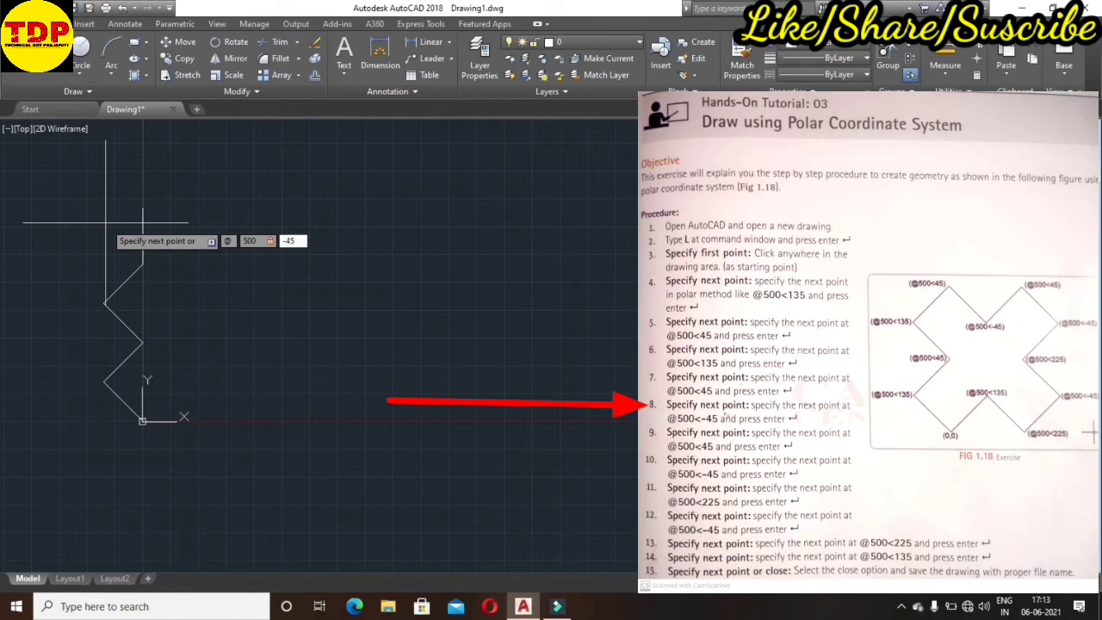
key("Return")
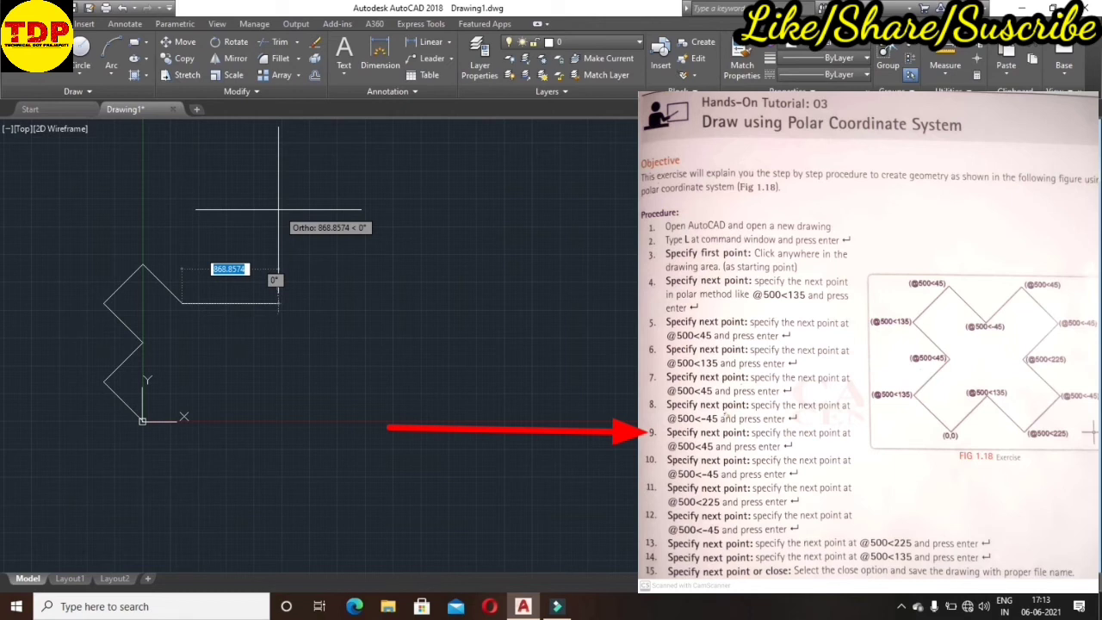
type("@")
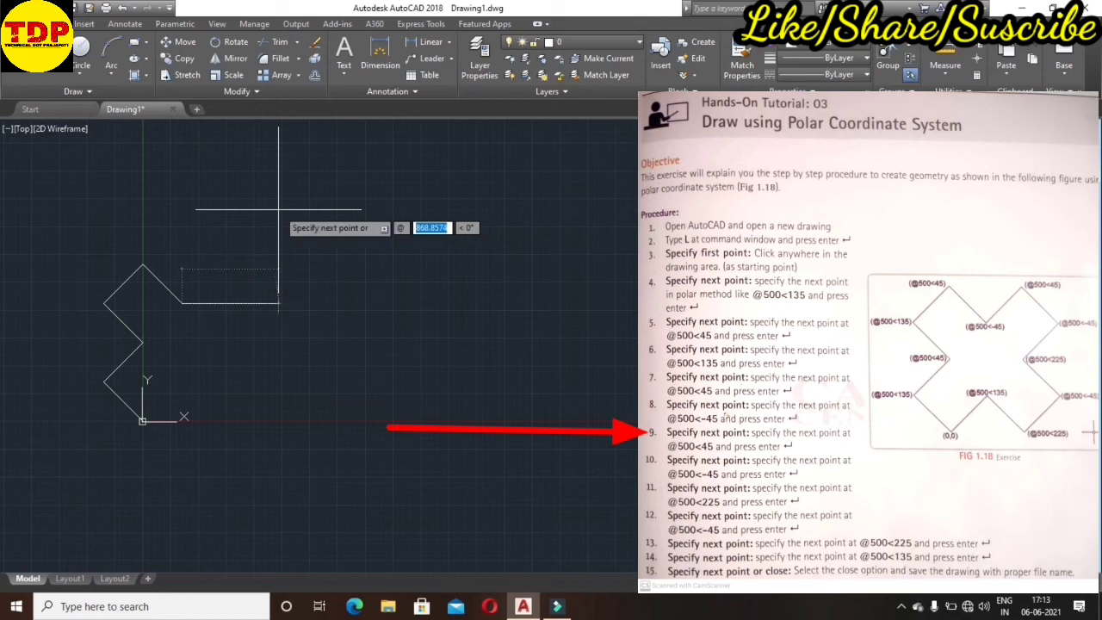
type("500")
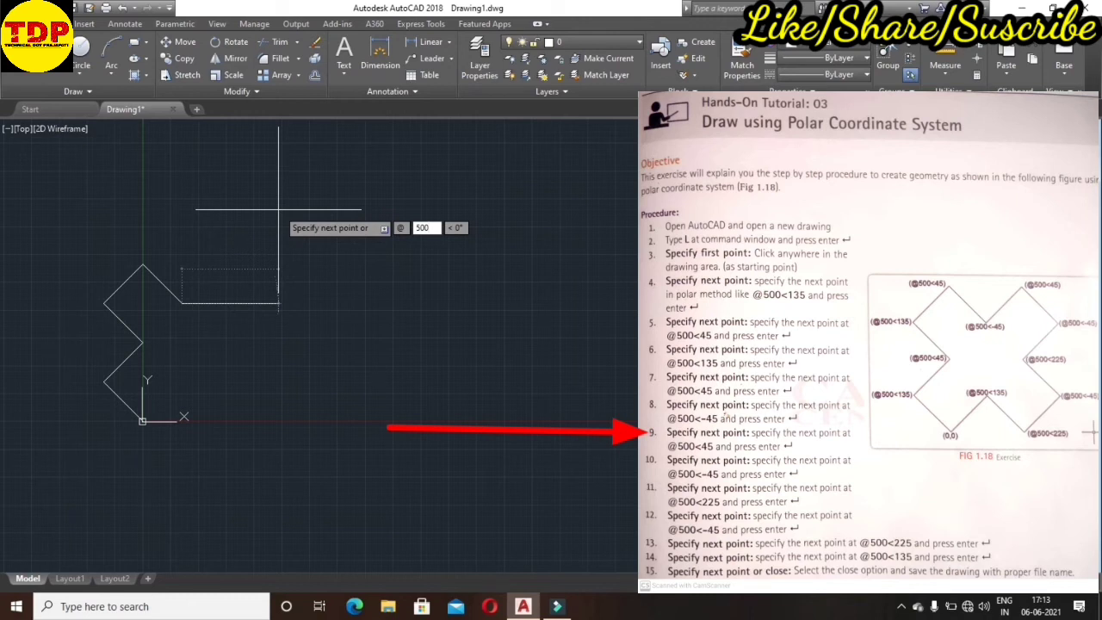
key("Tab")
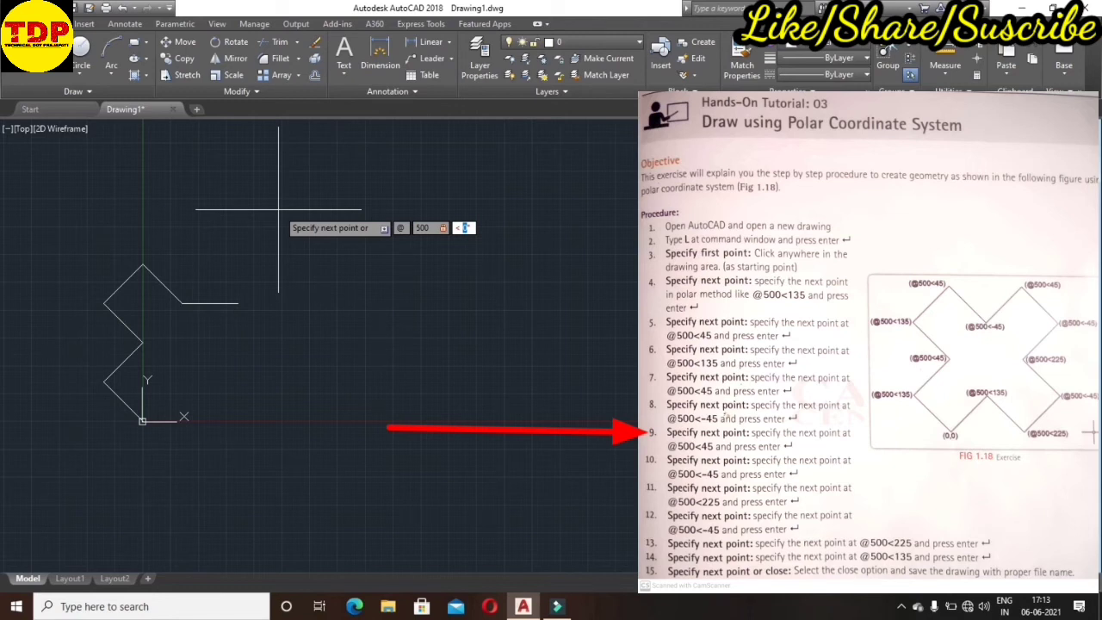
type("45")
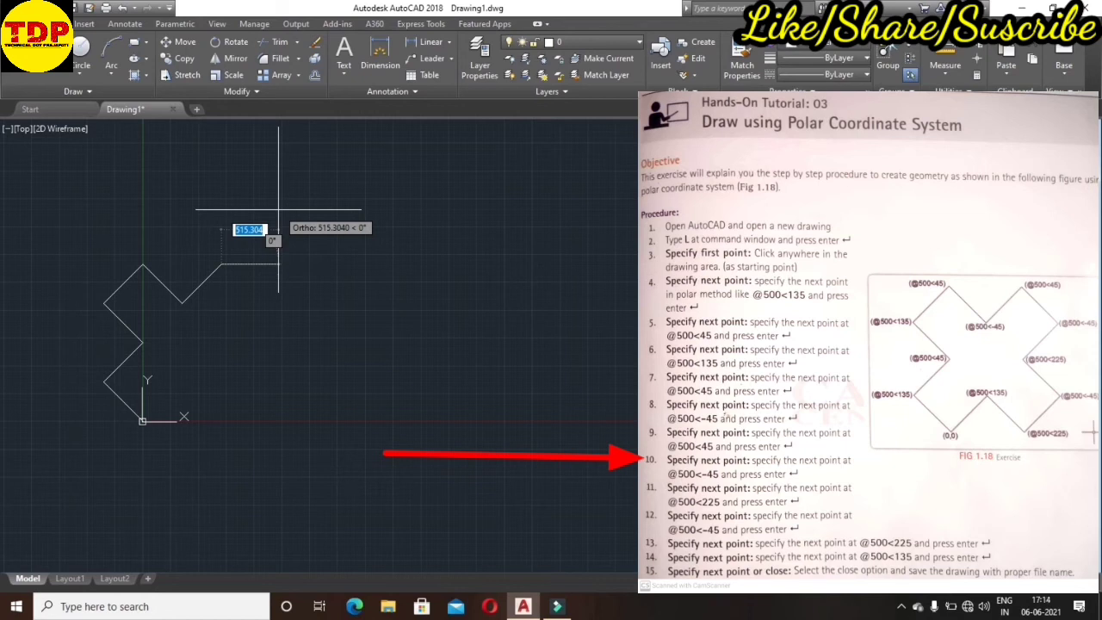
type("@")
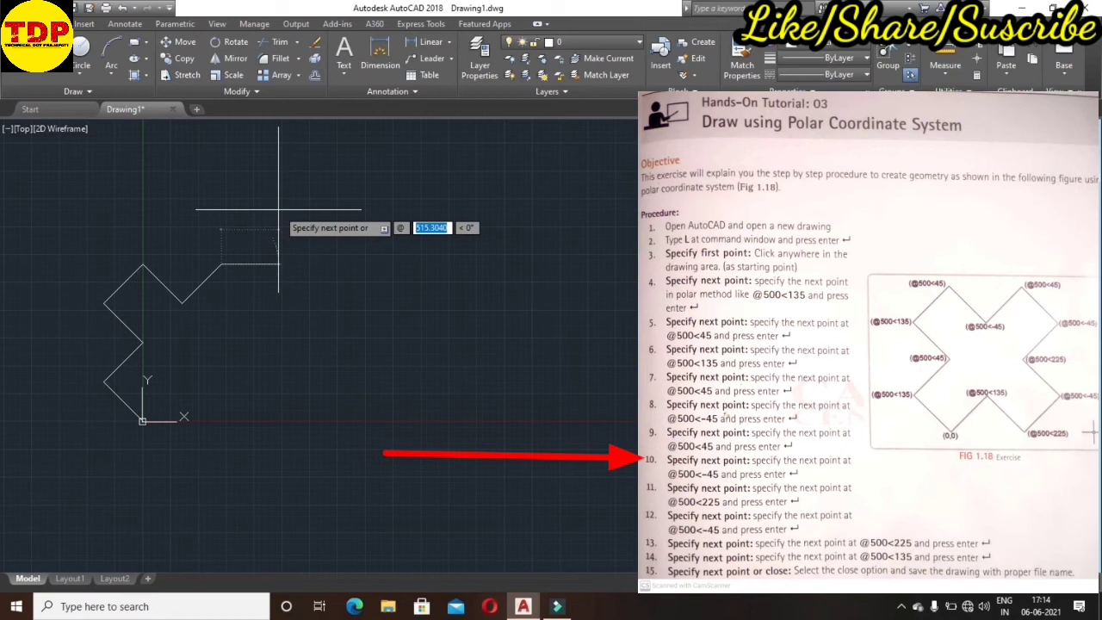
type("500")
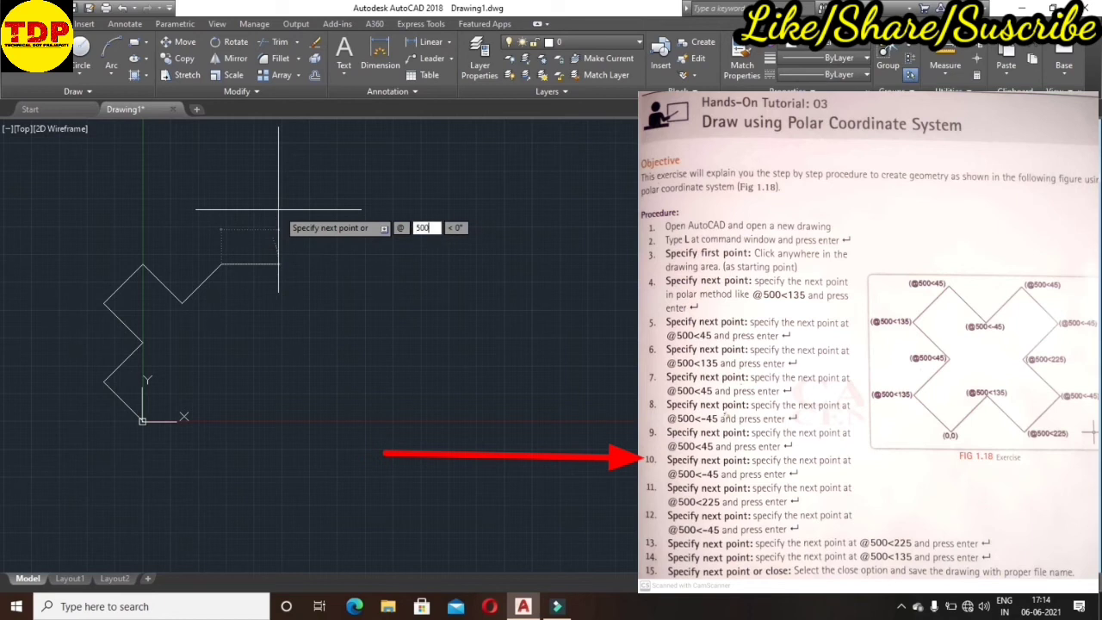
type("<")
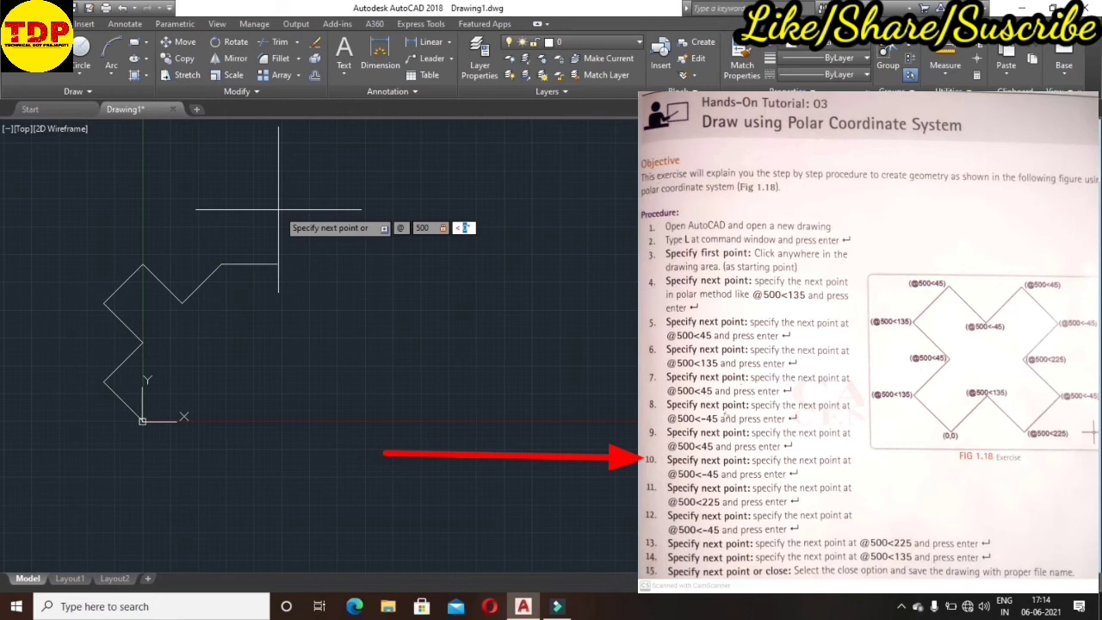
type("-45")
key("Return")
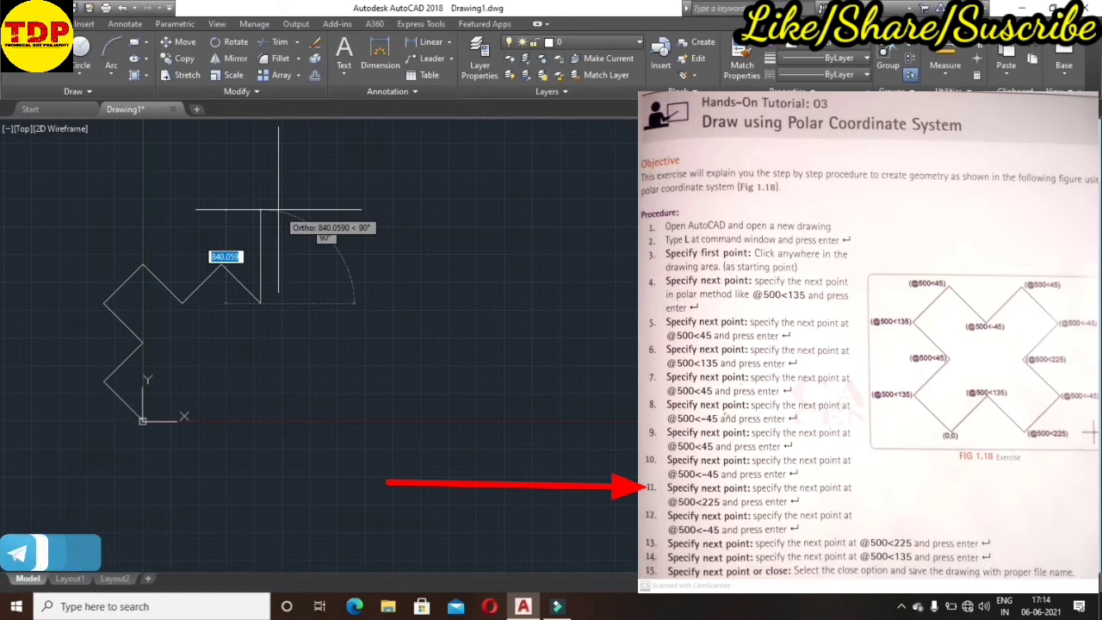
Add 500-unit lines at 225° and -45° down the cross's right side
type("@")
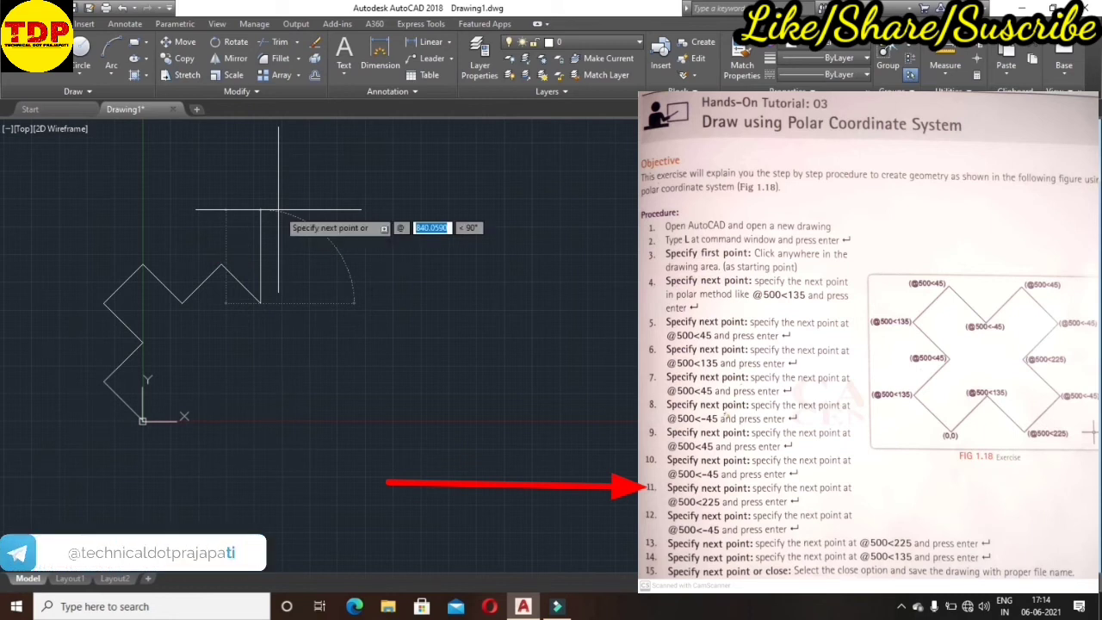
type("500")
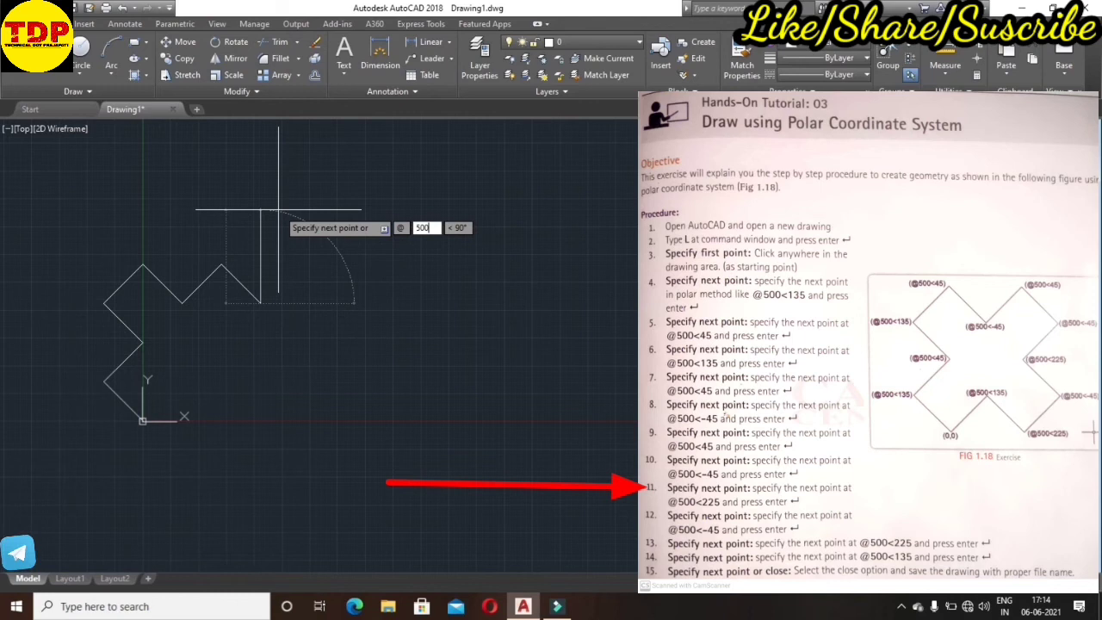
key("Tab")
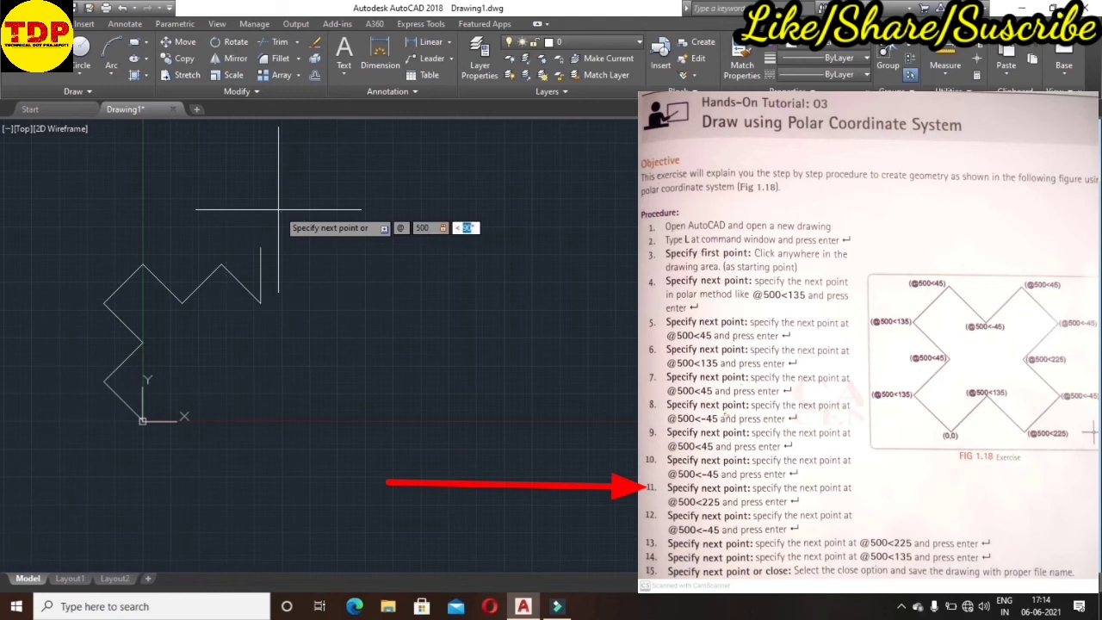
type("225")
key("Return")
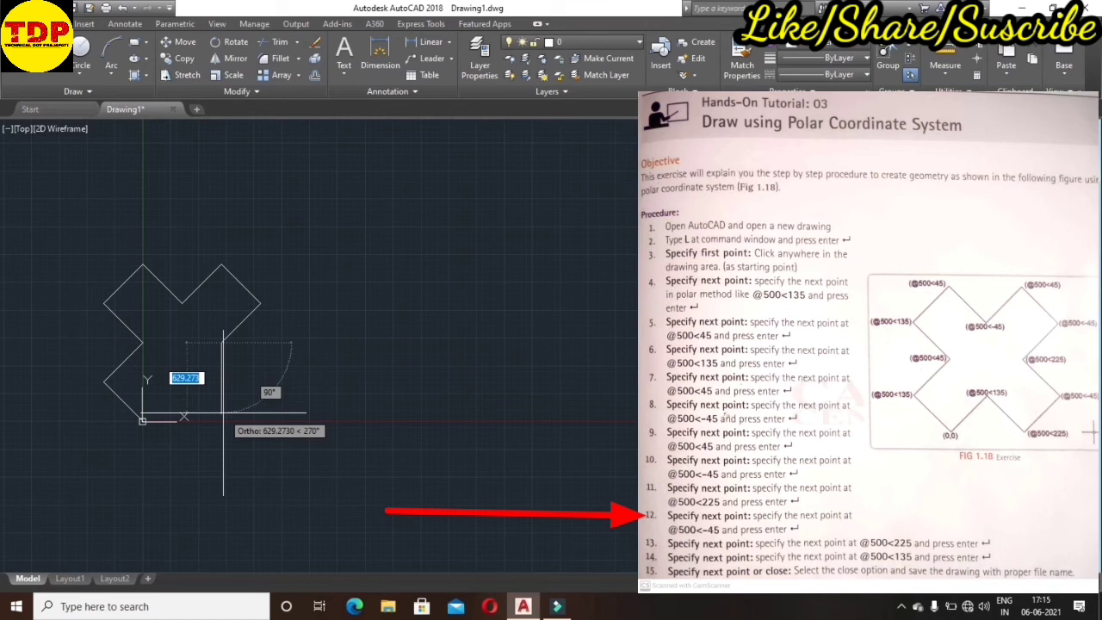
type("@")
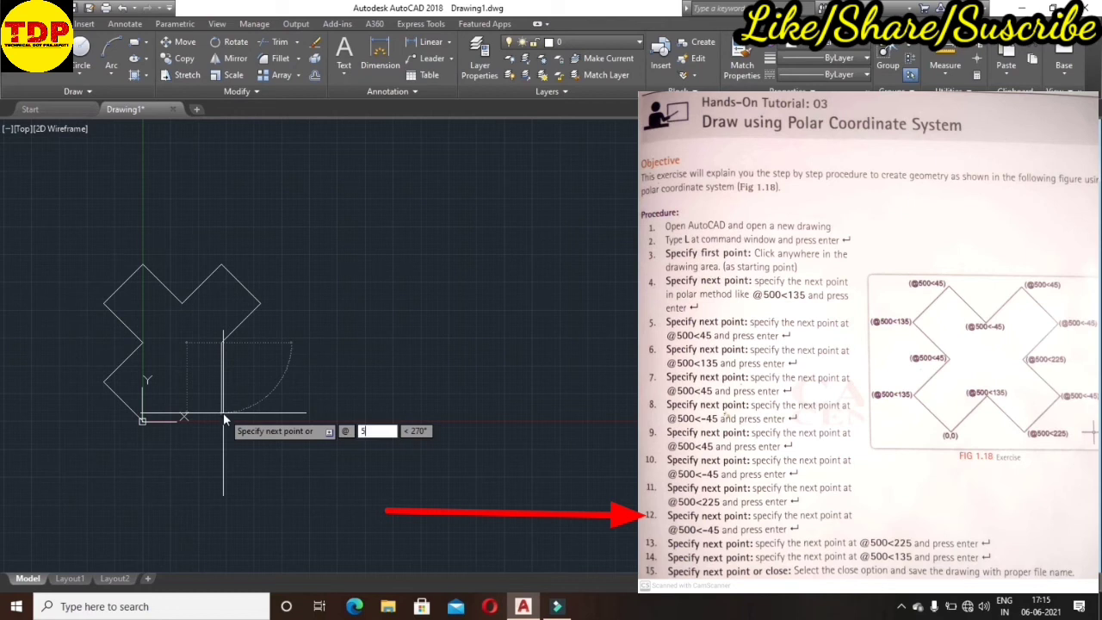
type("500")
key("Tab")
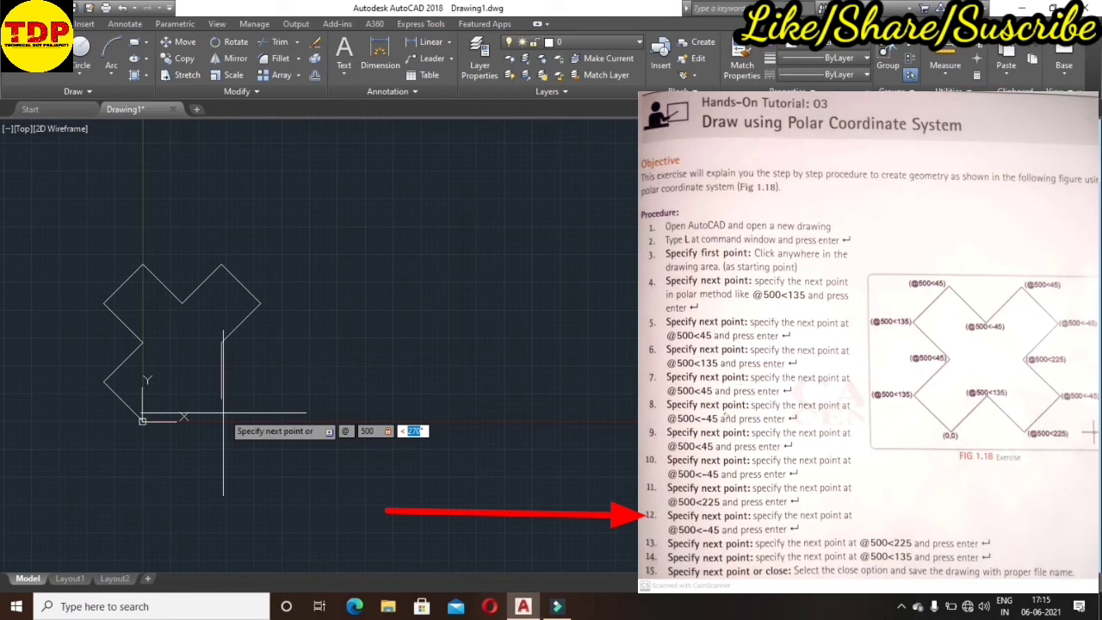
type("-45")
key("Return")
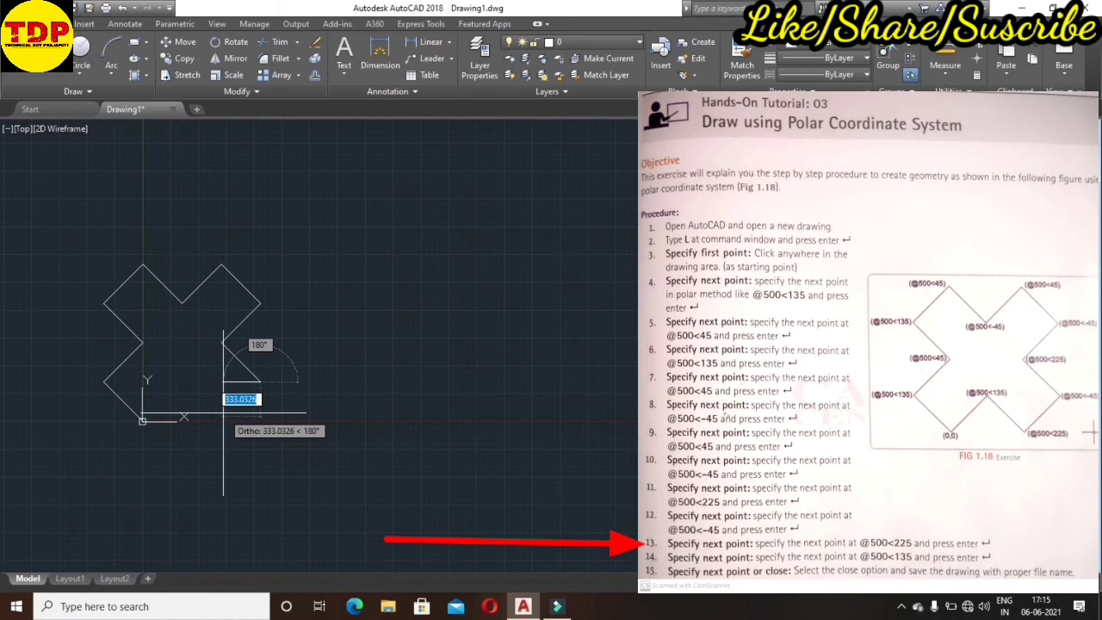
type("@")
type("5")
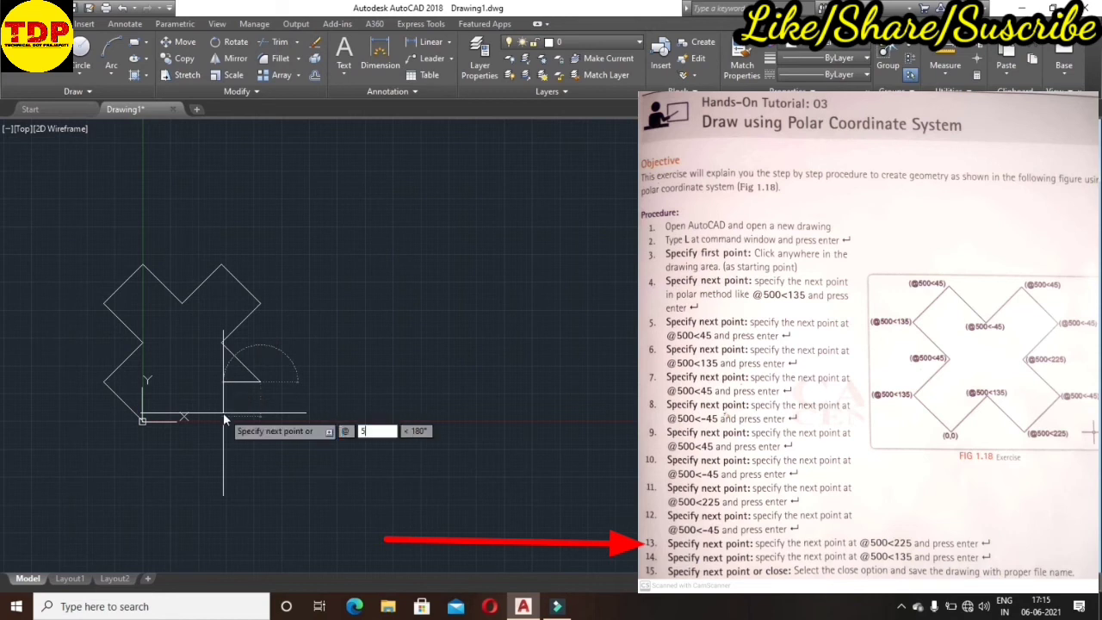
type("00")
type("<")
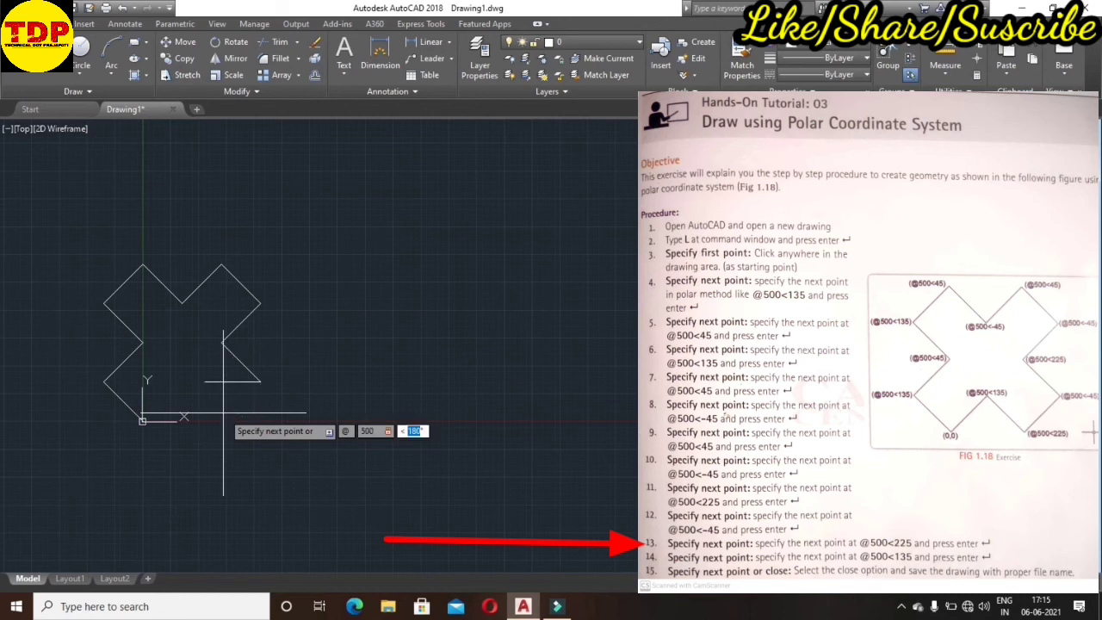
type("225")
key("Return")
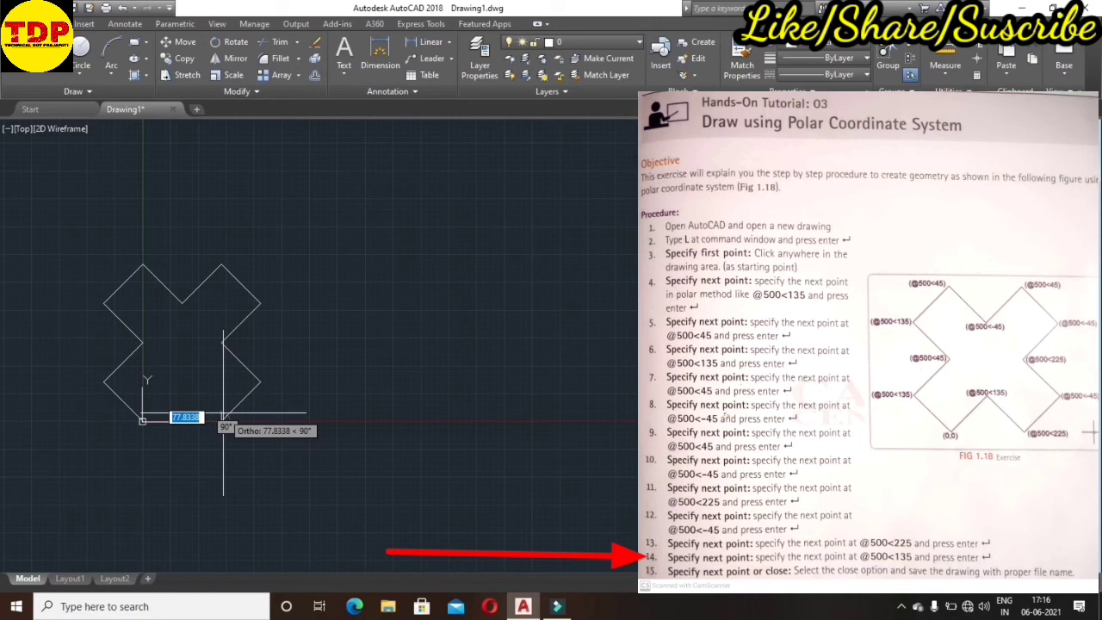
type("@ ")
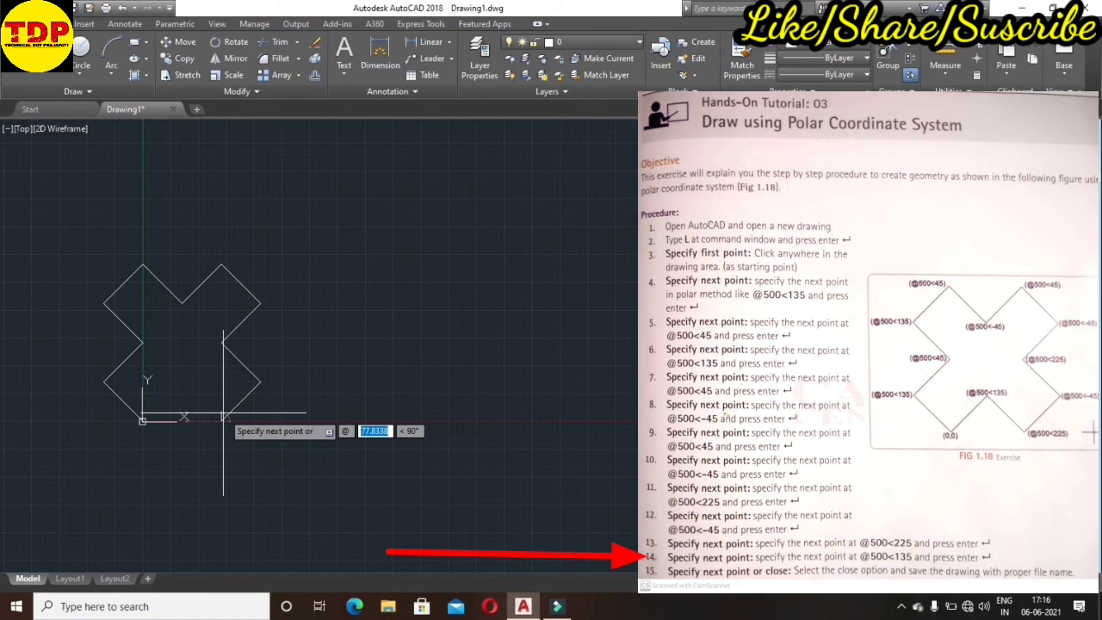
type("500")
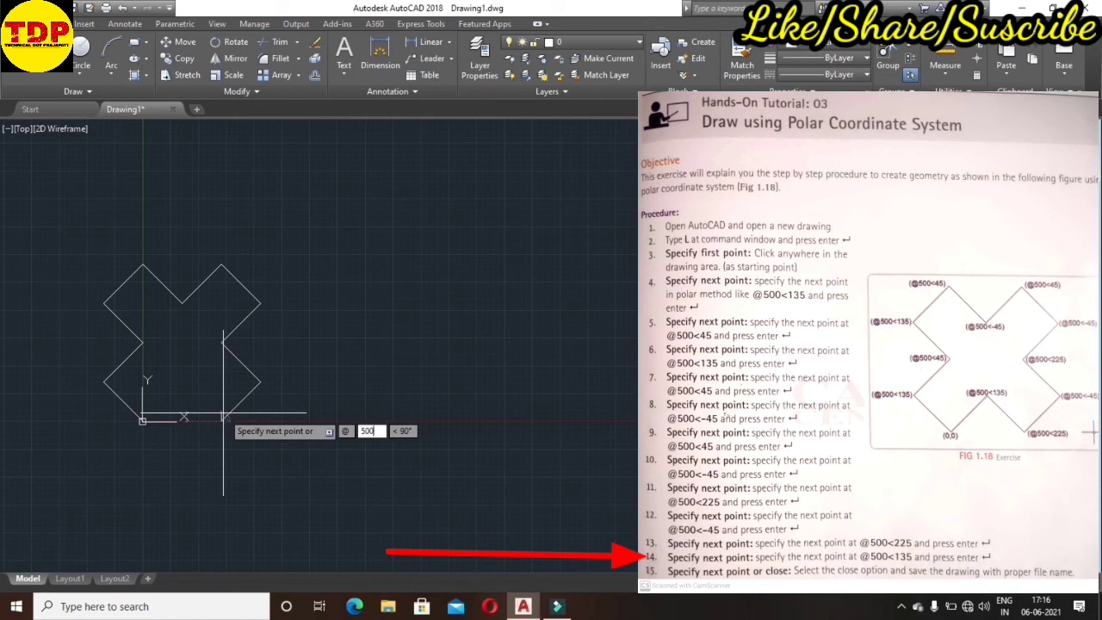
type("<")
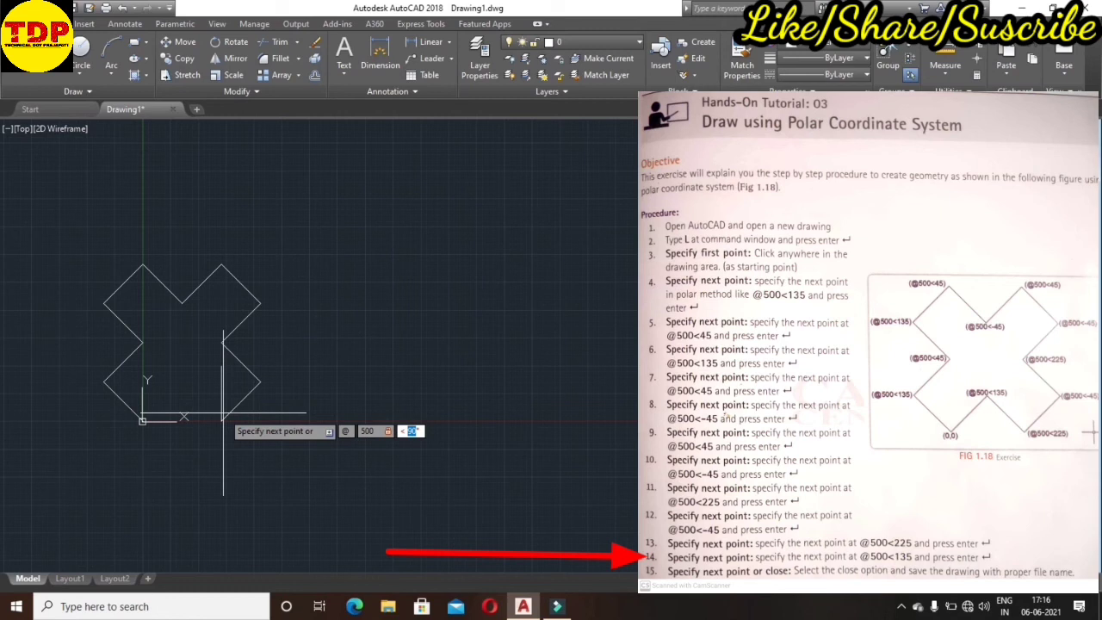
type("135")
Commit the 135° line, close the outline at its starting endpoint, and end LINE
key("Return")
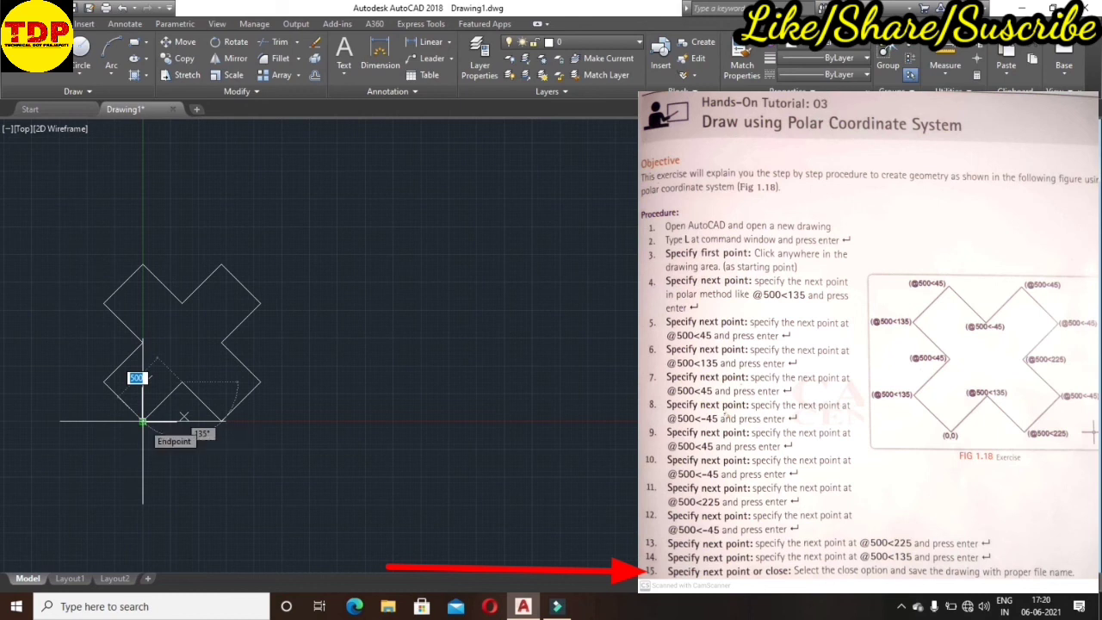
left_click(143, 422)
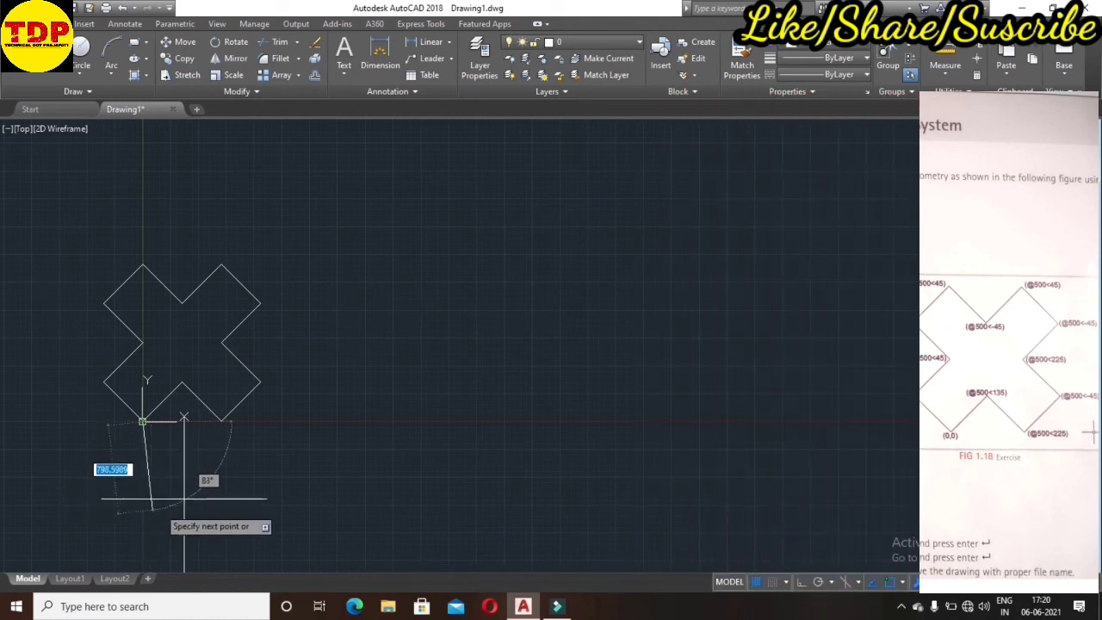
key("Escape")
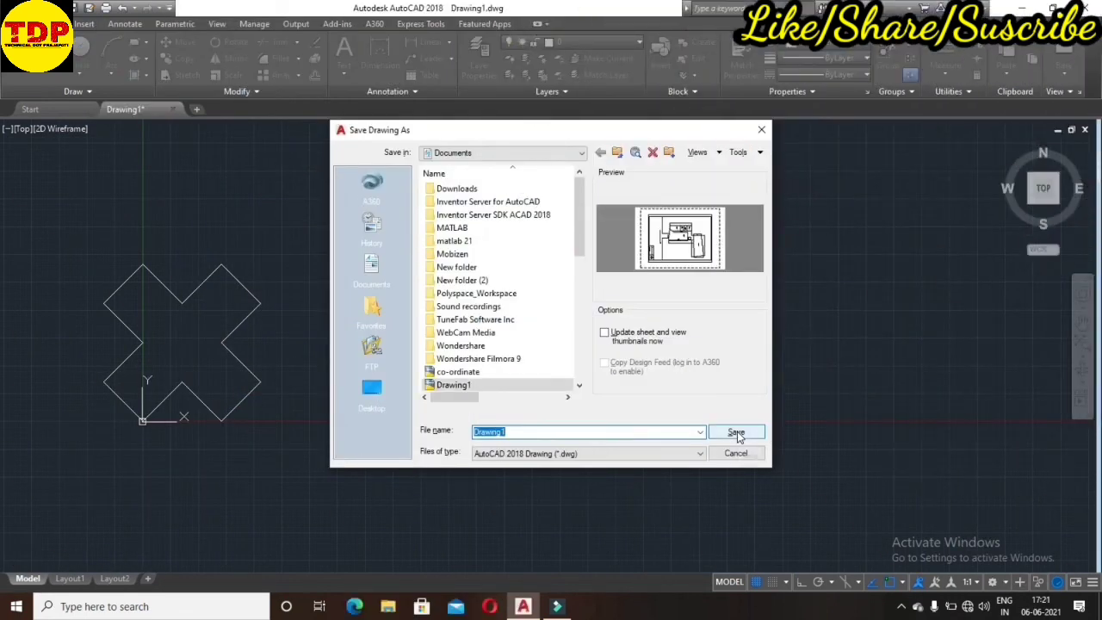
Save the drawing as 'polar relative' in the Documents folder
key("BackSpace")
type("pol")
type("ar relative")
left_click(736, 432)
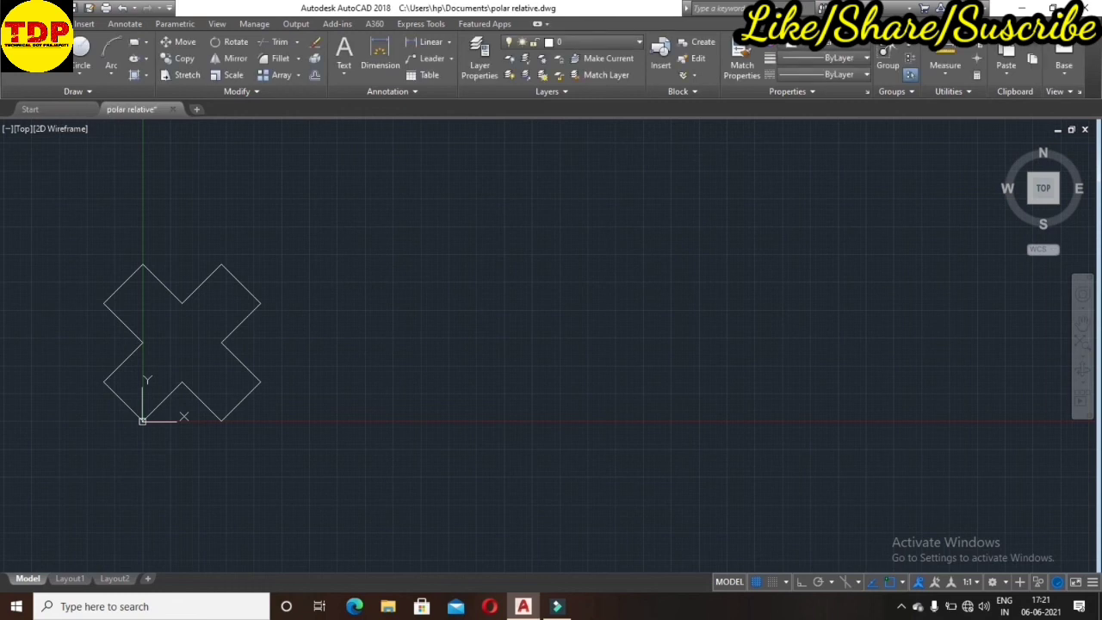